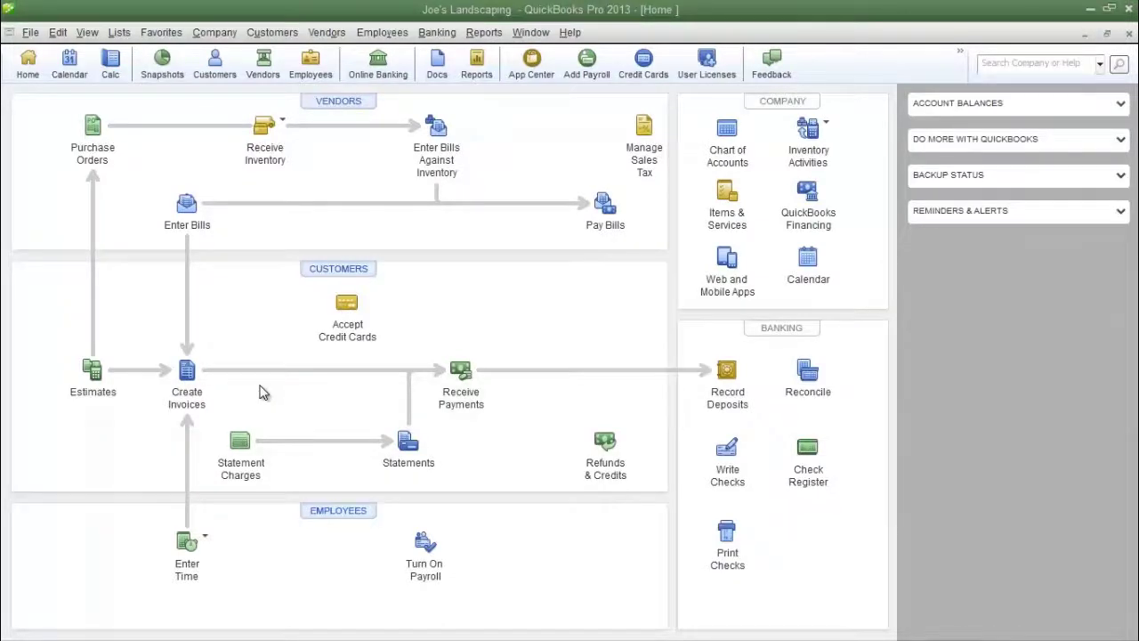
# Step: Start a Huey Company invoice with a first line of 1 Red Roses
pyautogui.click(187, 373)
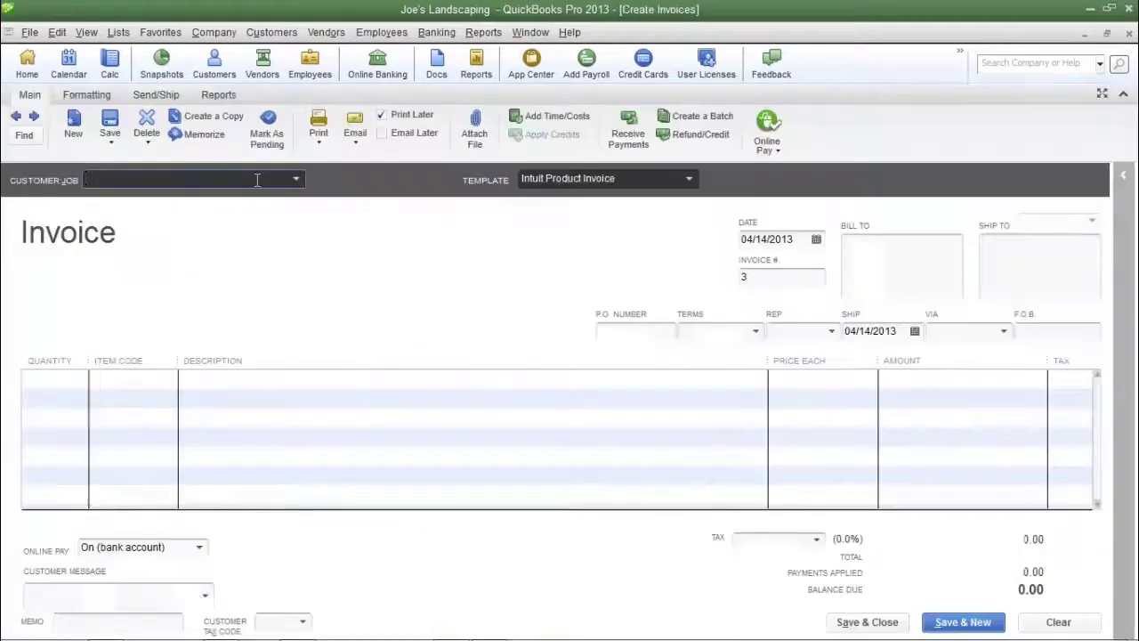
pyautogui.write('Huey Company')
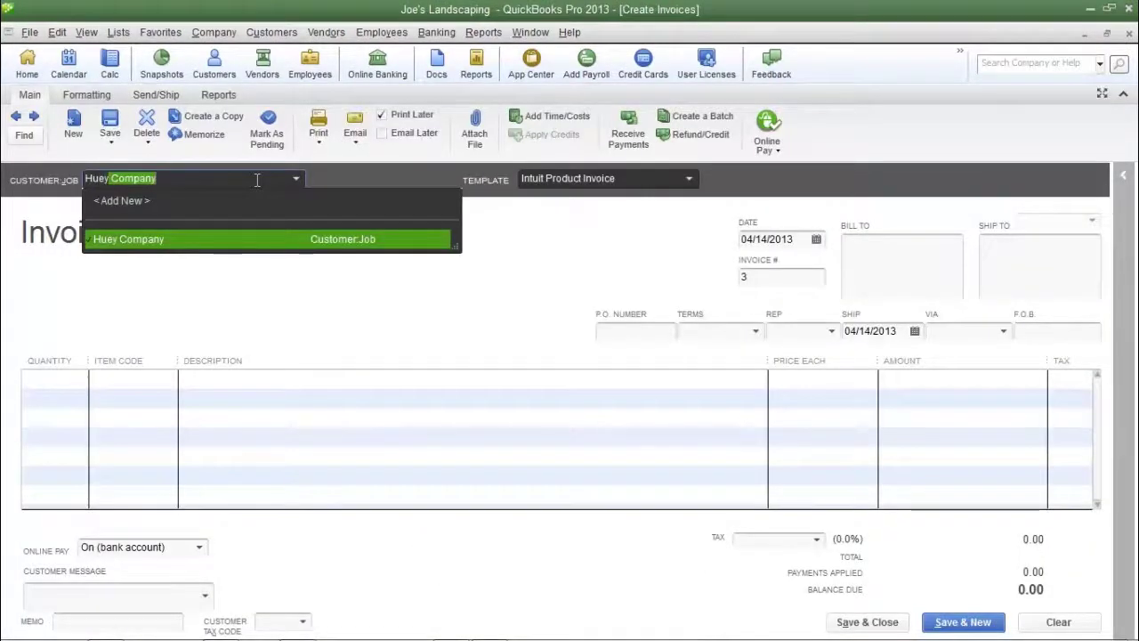
pyautogui.press('Tab')
pyautogui.click(79, 377)
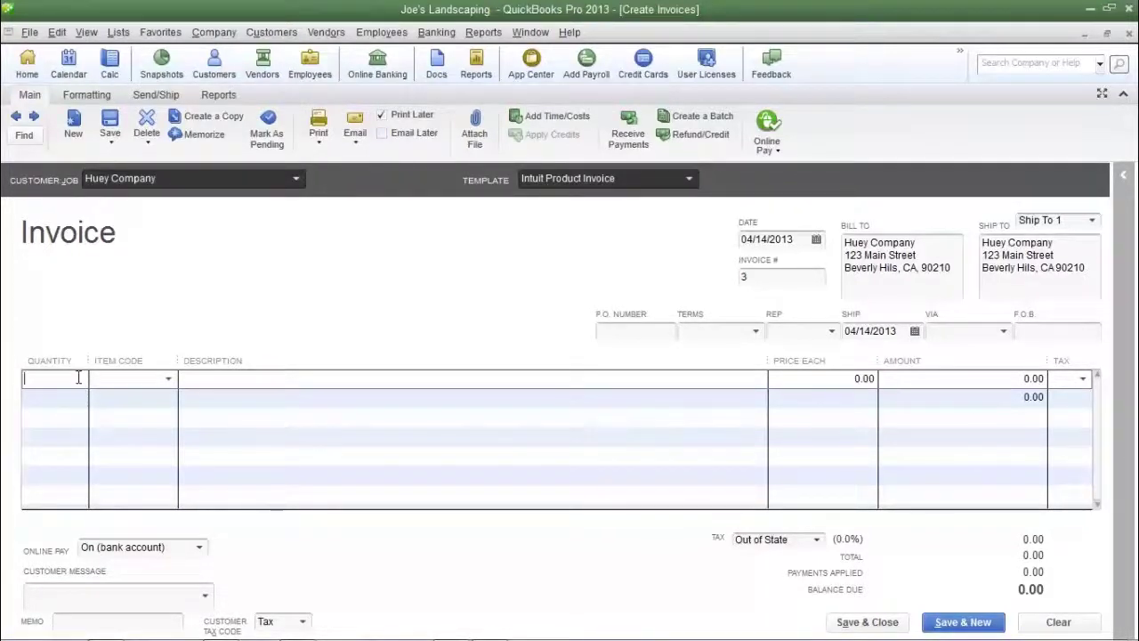
pyautogui.write('1')
pyautogui.press('Tab')
pyautogui.write('R')
pyautogui.press('Tab')
# Step: Add a second invoice line of 1 White Roses
pyautogui.press('Down')
pyautogui.hotkey('shift', 'Tab')
pyautogui.write('1')
pyautogui.press('Tab')
pyautogui.write('White')
pyautogui.press('Tab')
# Step: Add a third line of 1 Pink Roses for a 150.00 total, then close the invoice
pyautogui.press('Down')
pyautogui.hotkey('shift', 'Tab')
pyautogui.write('1')
pyautogui.press('Tab')
pyautogui.write('P')
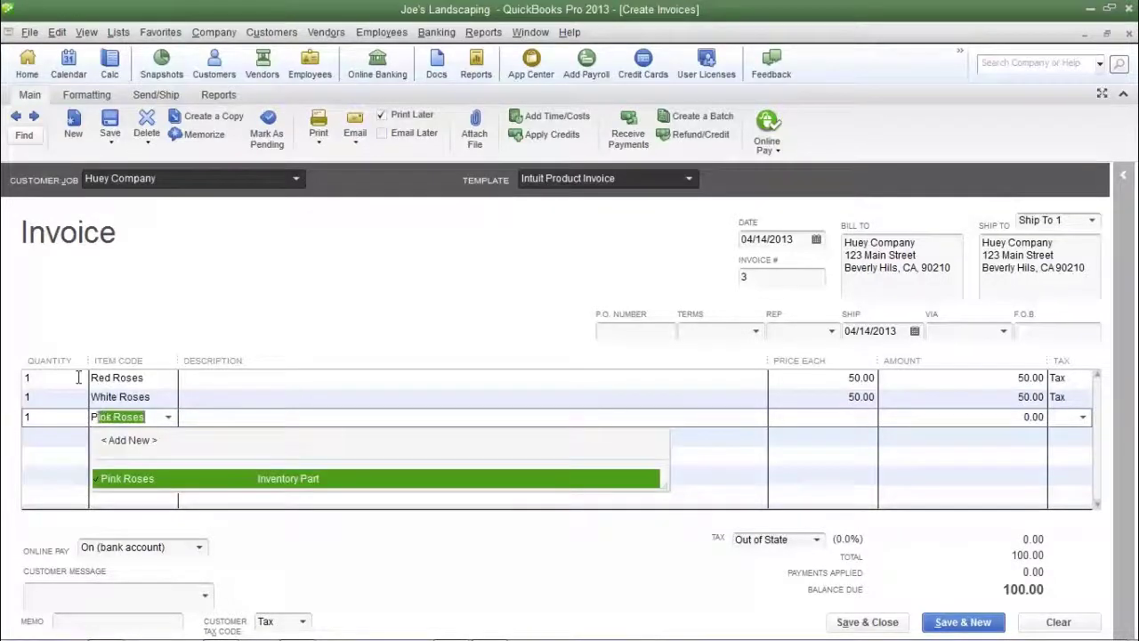
pyautogui.press('Tab')
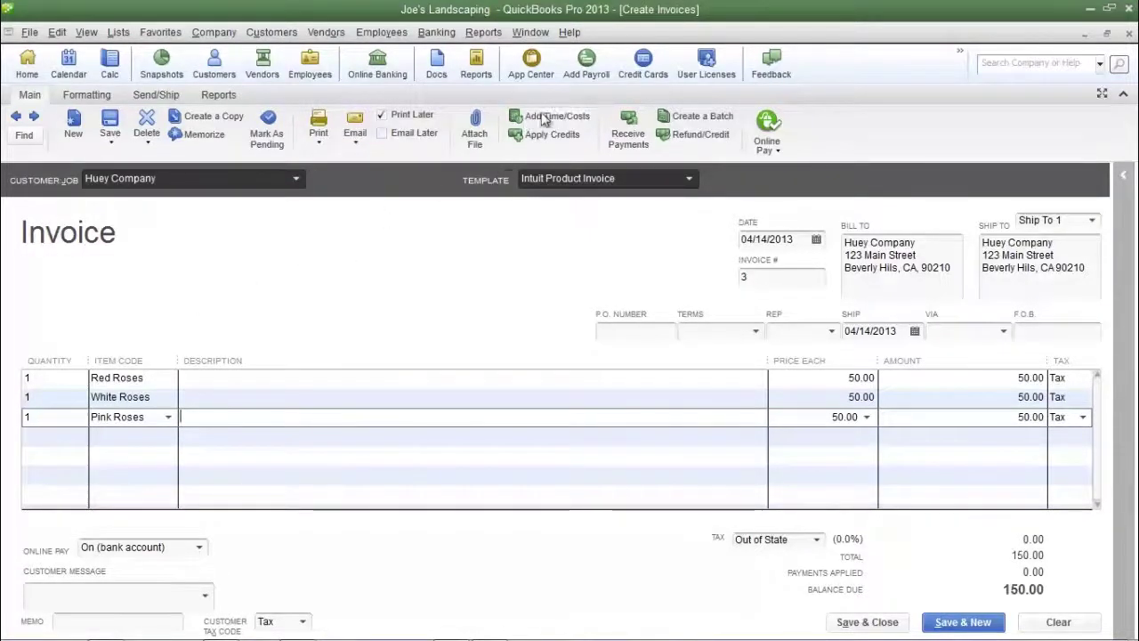
pyautogui.click(1130, 33)
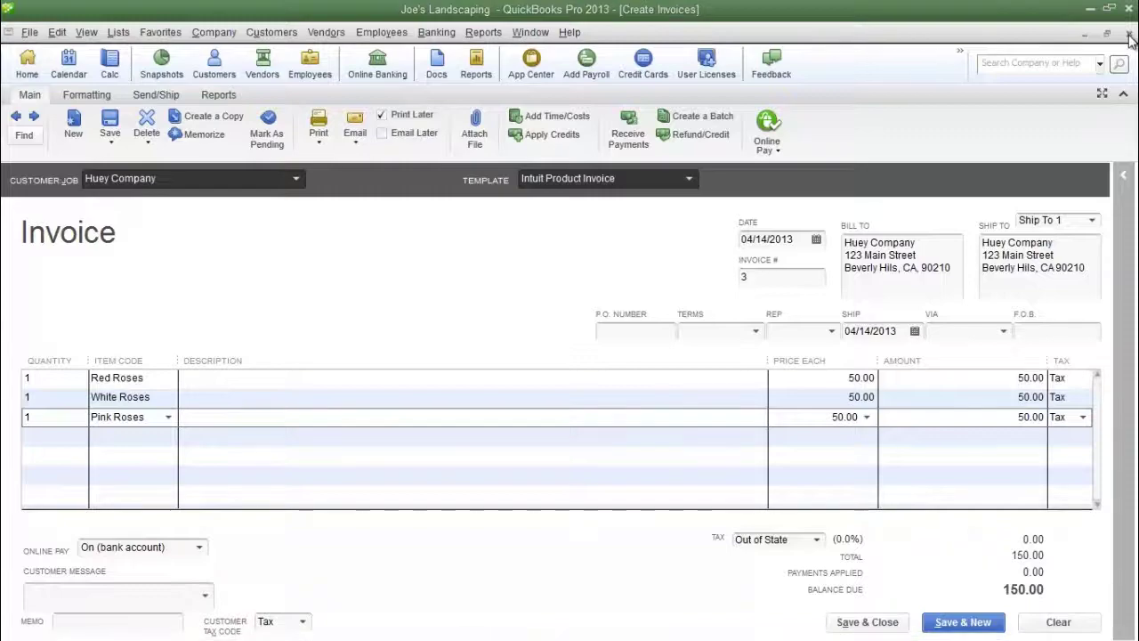
# Step: Discard the unrecorded invoice and start a new Huey Company invoice with the Group of Roses item
pyautogui.click(564, 218)
pyautogui.click(181, 397)
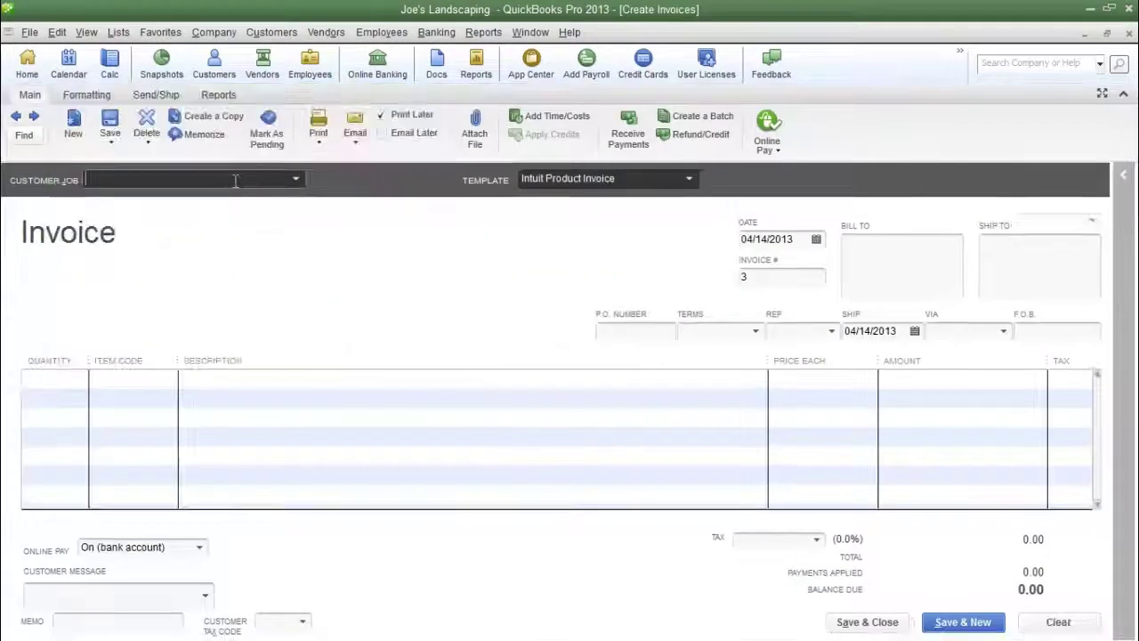
pyautogui.write('Huey Company')
pyautogui.press('Tab')
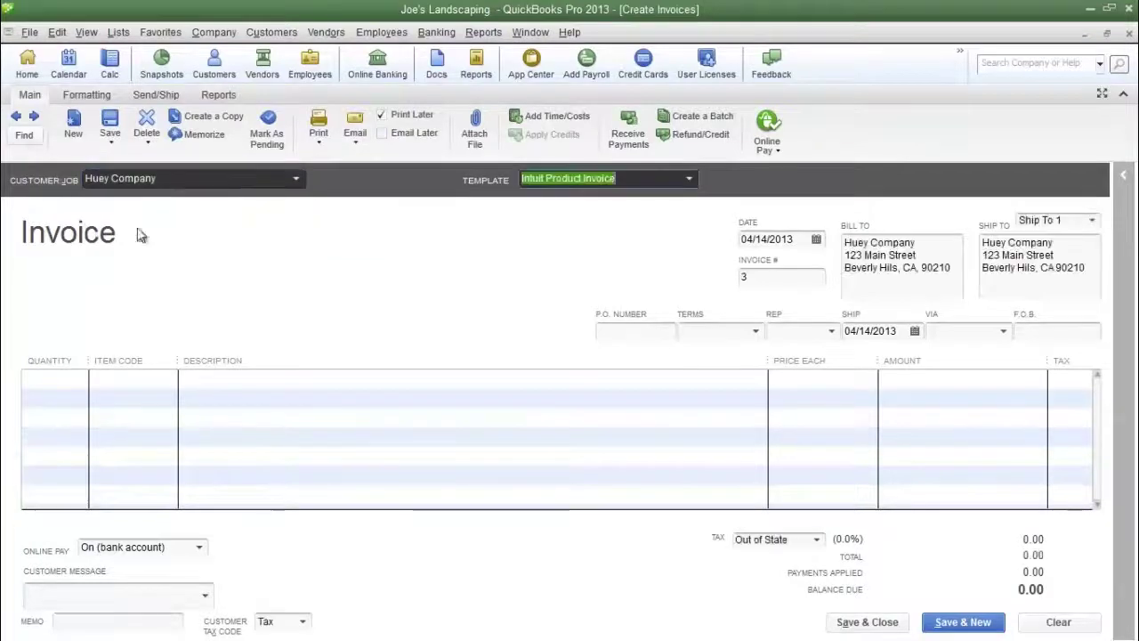
pyautogui.click(113, 379)
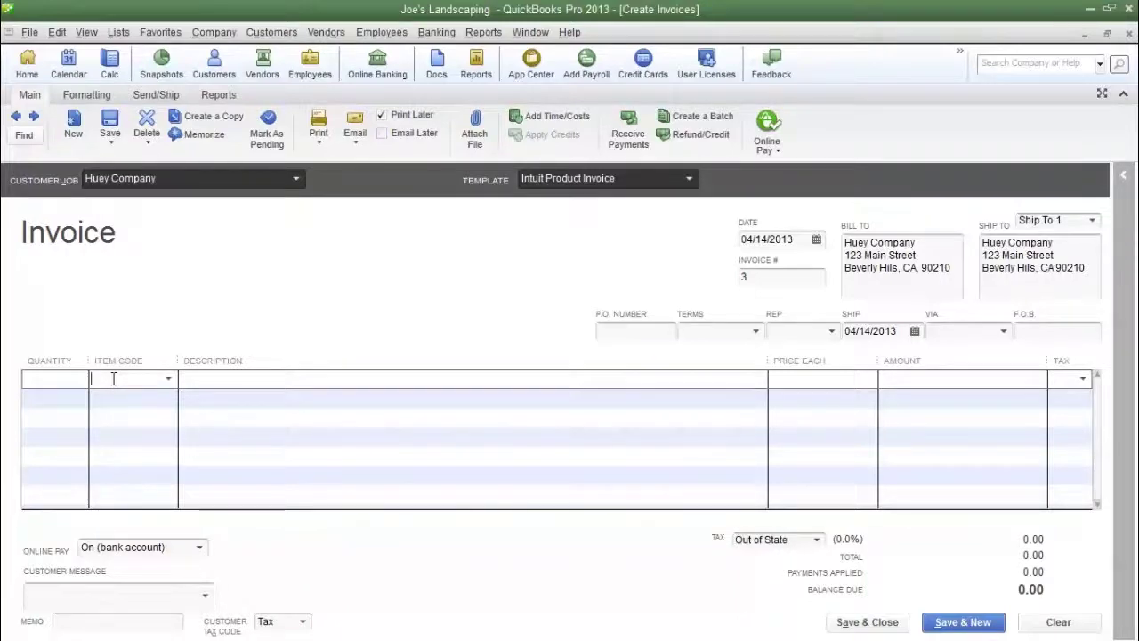
pyautogui.write('Group of Roses')
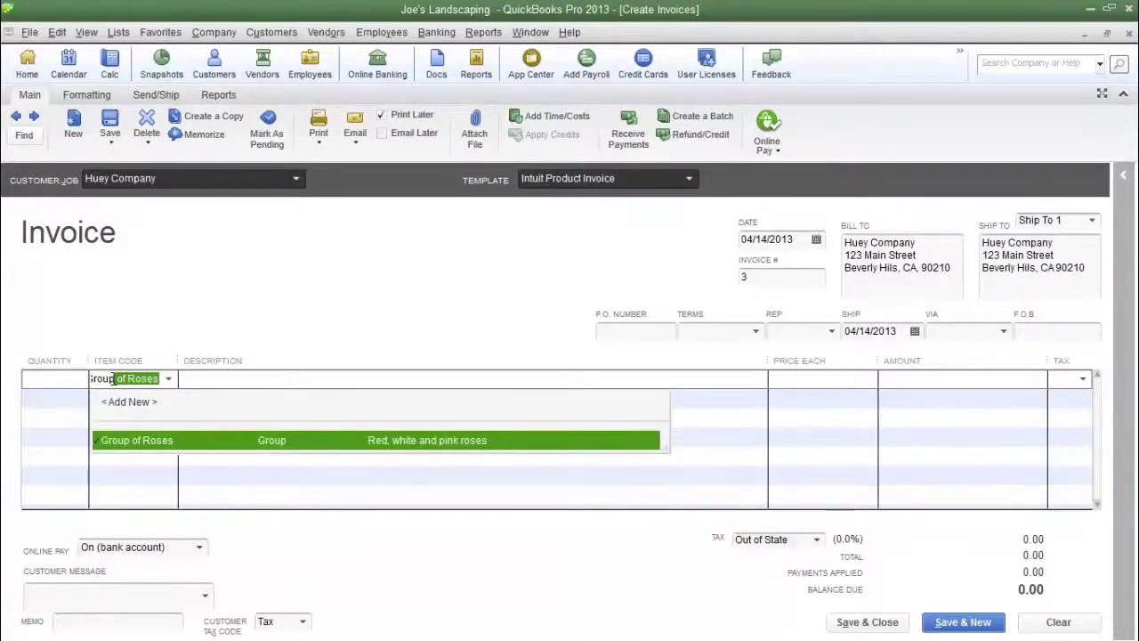
pyautogui.press('Tab')
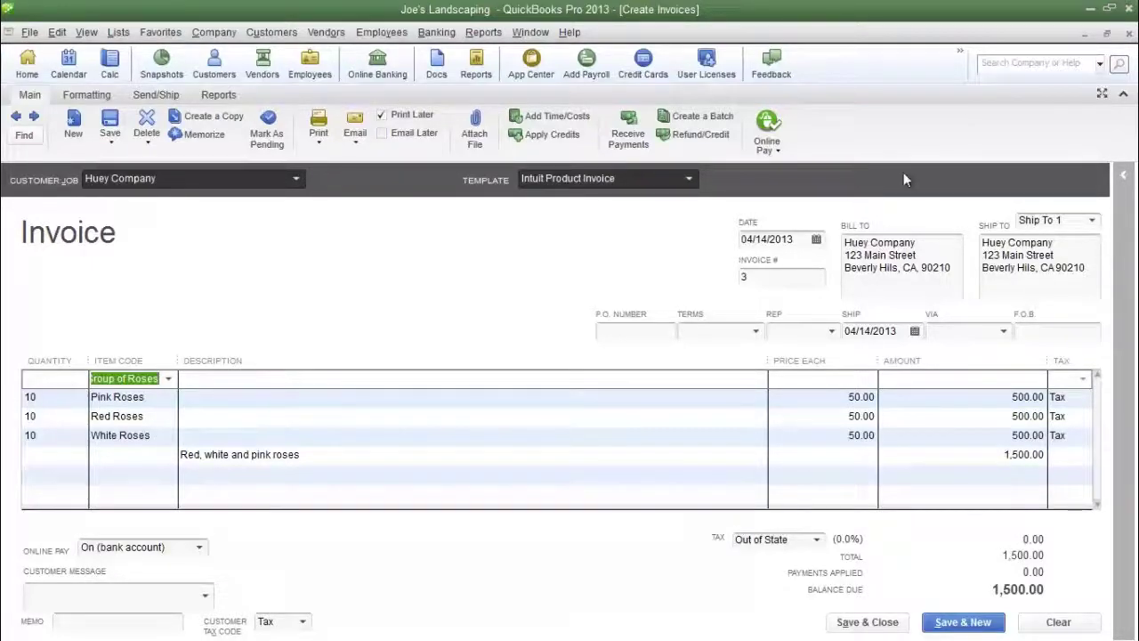
# Step: Close the invoice without recording it and open the Item List from the Lists menu
pyautogui.click(1131, 33)
pyautogui.click(574, 220)
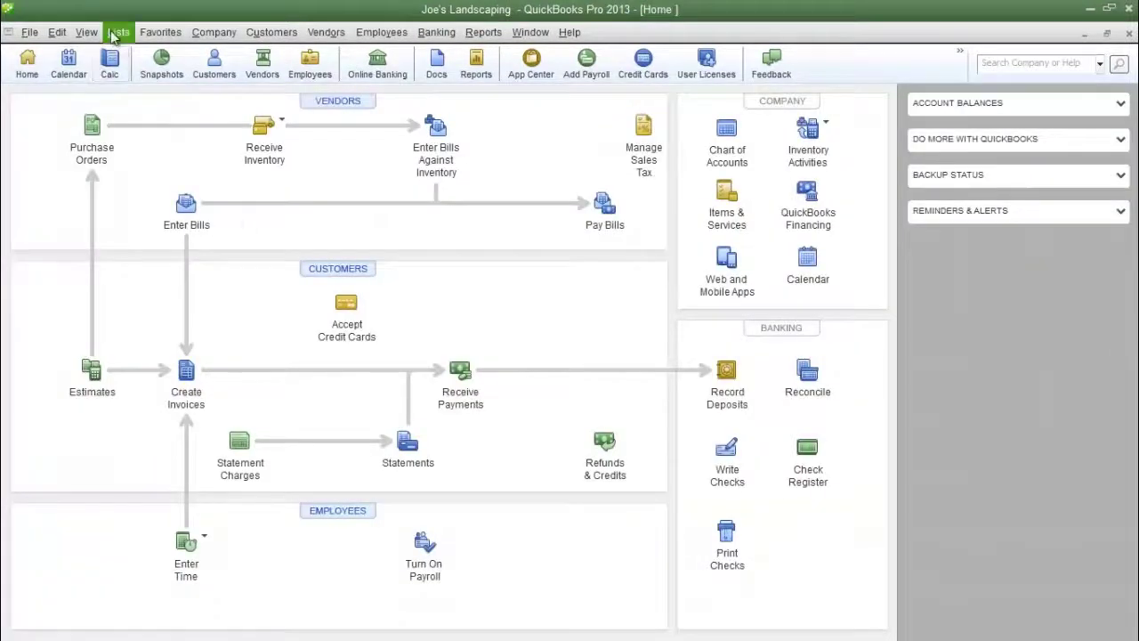
pyautogui.click(117, 32)
pyautogui.click(134, 71)
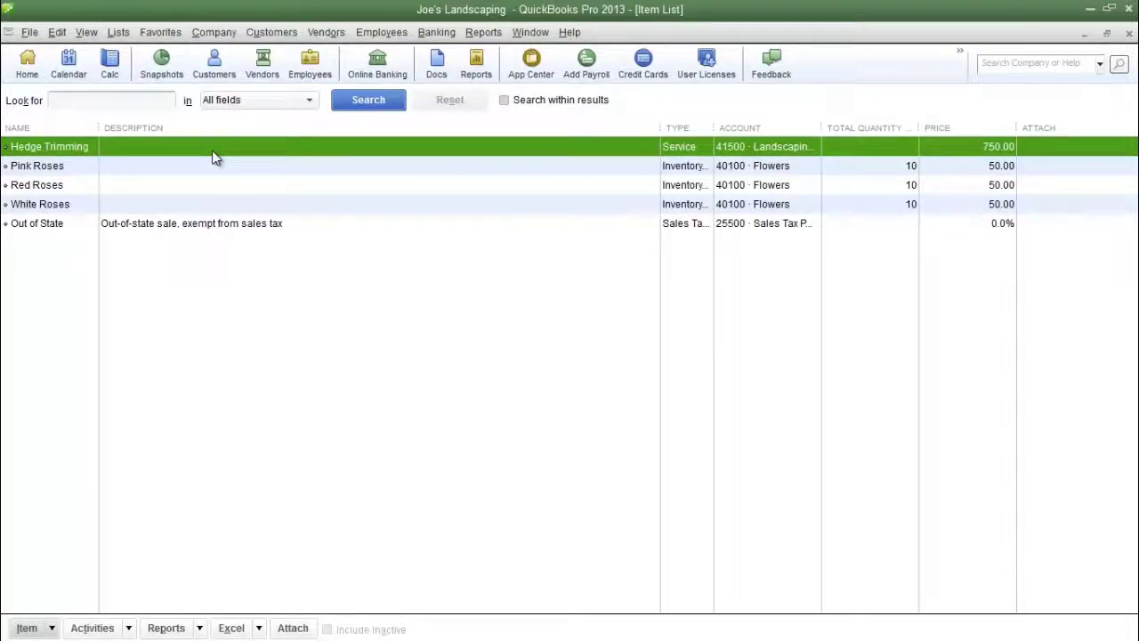
# Step: Create a new Group-type item named 'Group of Roses'
pyautogui.click(27, 627)
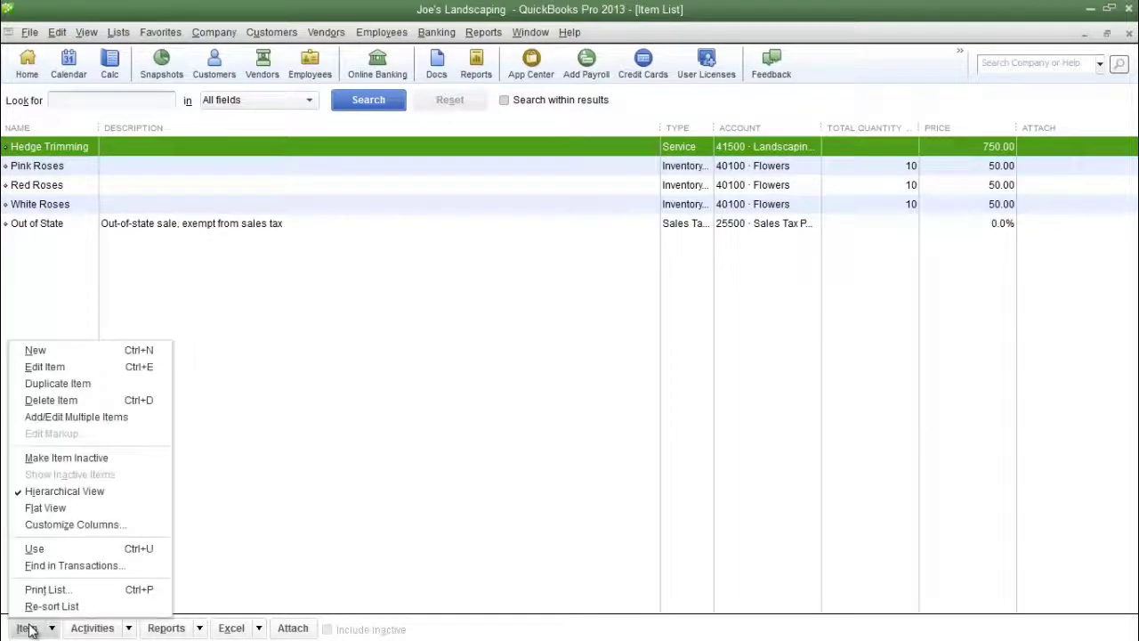
pyautogui.click(35, 350)
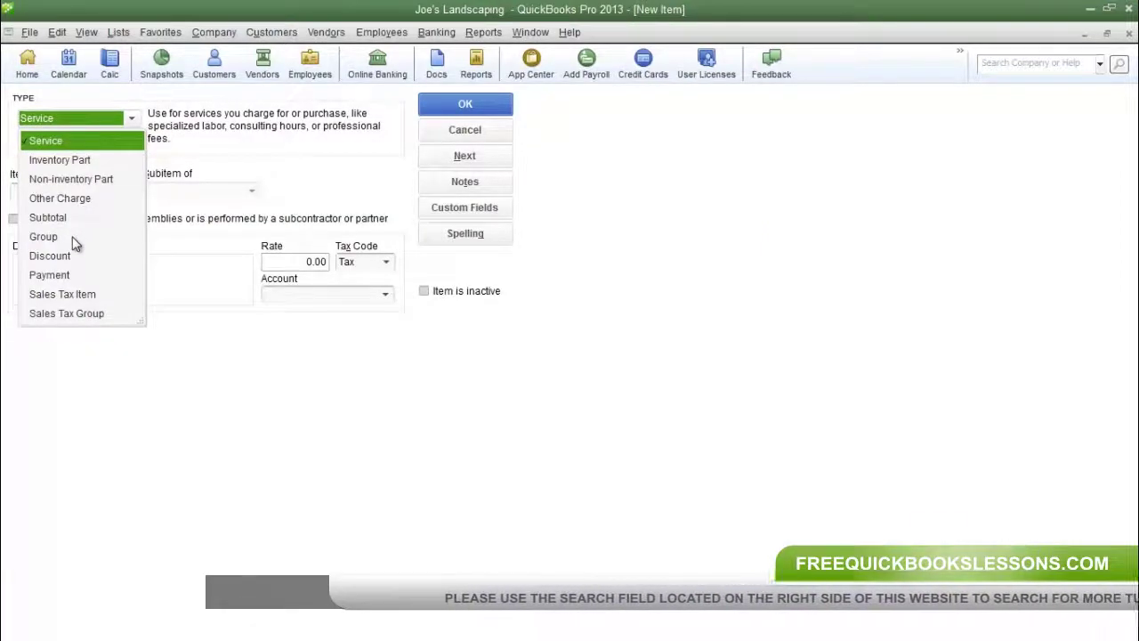
pyautogui.click(75, 239)
pyautogui.click(69, 188)
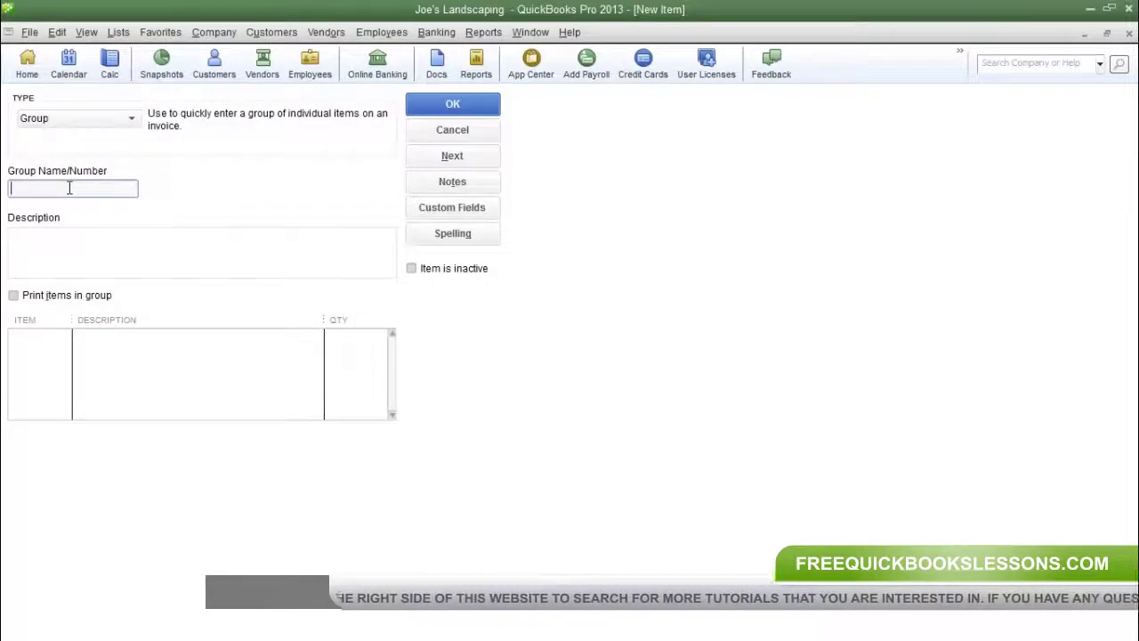
pyautogui.write('Grou')
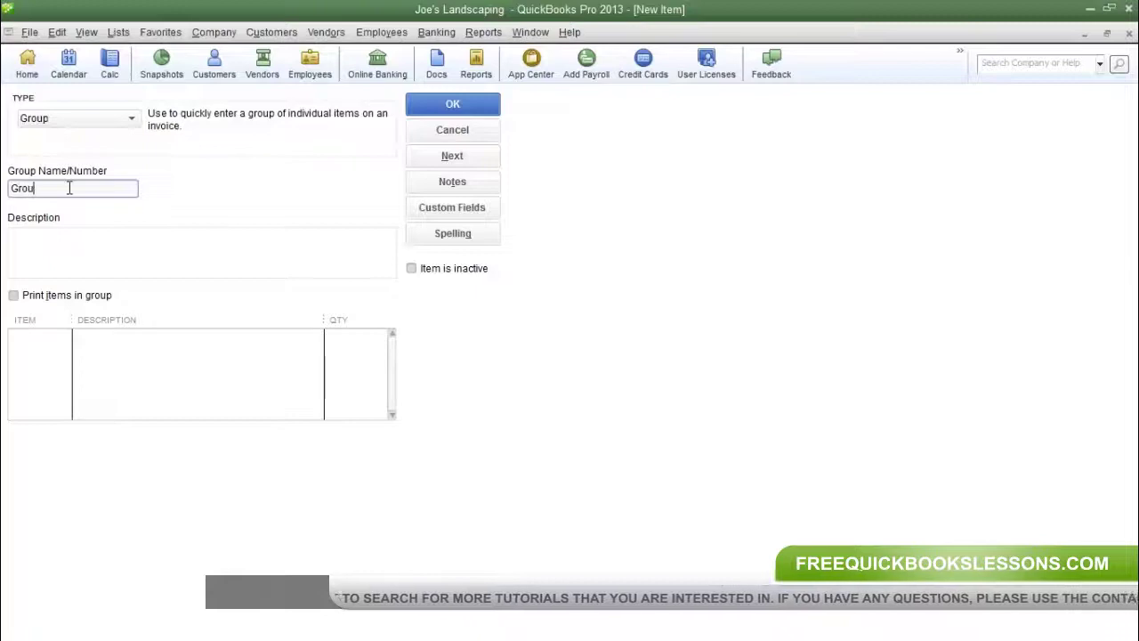
pyautogui.write('p of Roses')
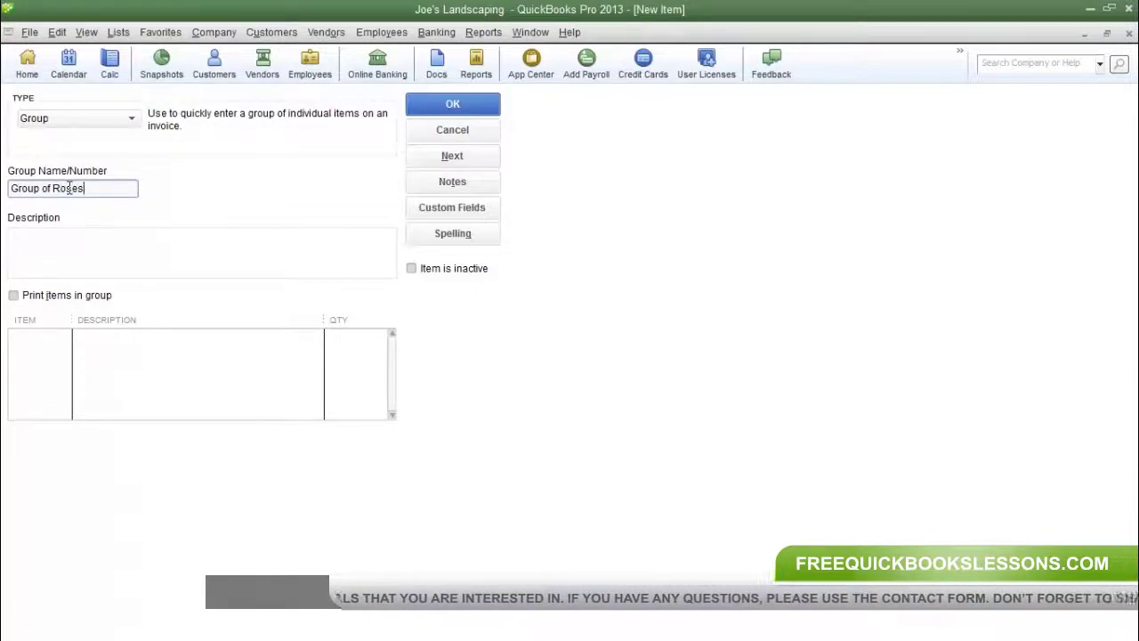
pyautogui.press('Tab')
pyautogui.click(41, 338)
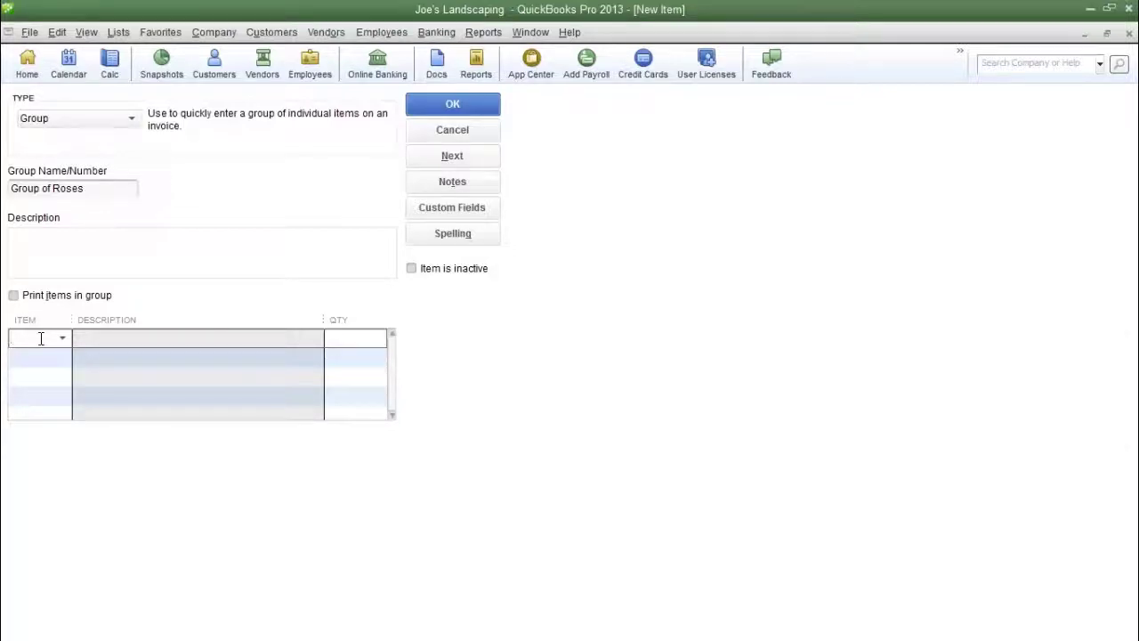
# Step: Add Red Roses, White Roses and Pink Roses to the group's item rows
pyautogui.write('Red Roses')
pyautogui.press('Tab')
pyautogui.write('W')
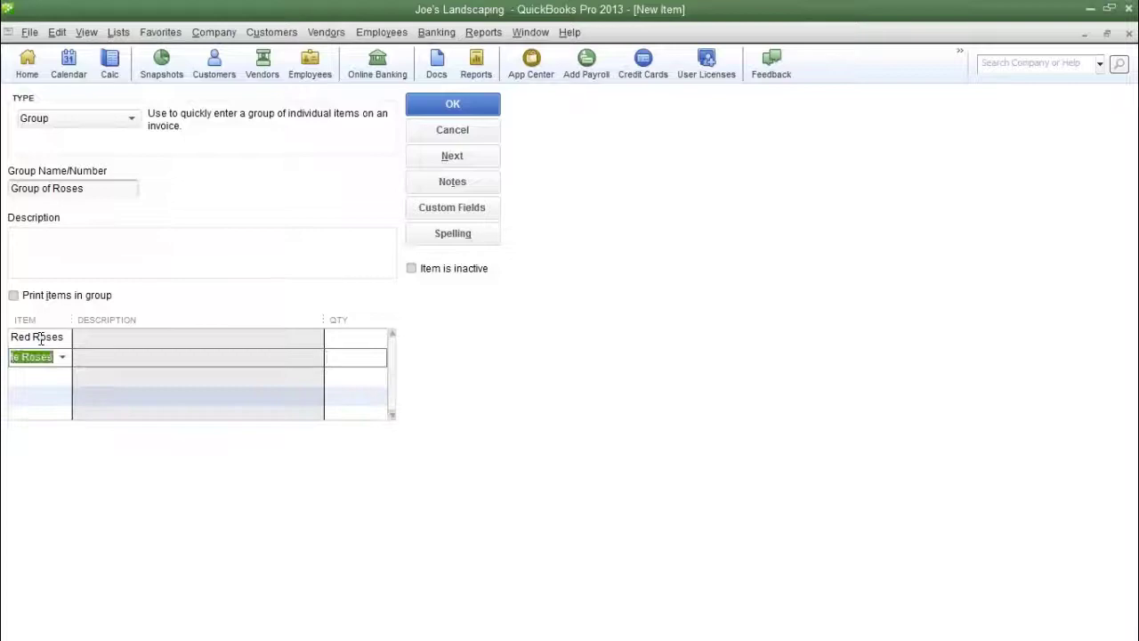
pyautogui.press('Down')
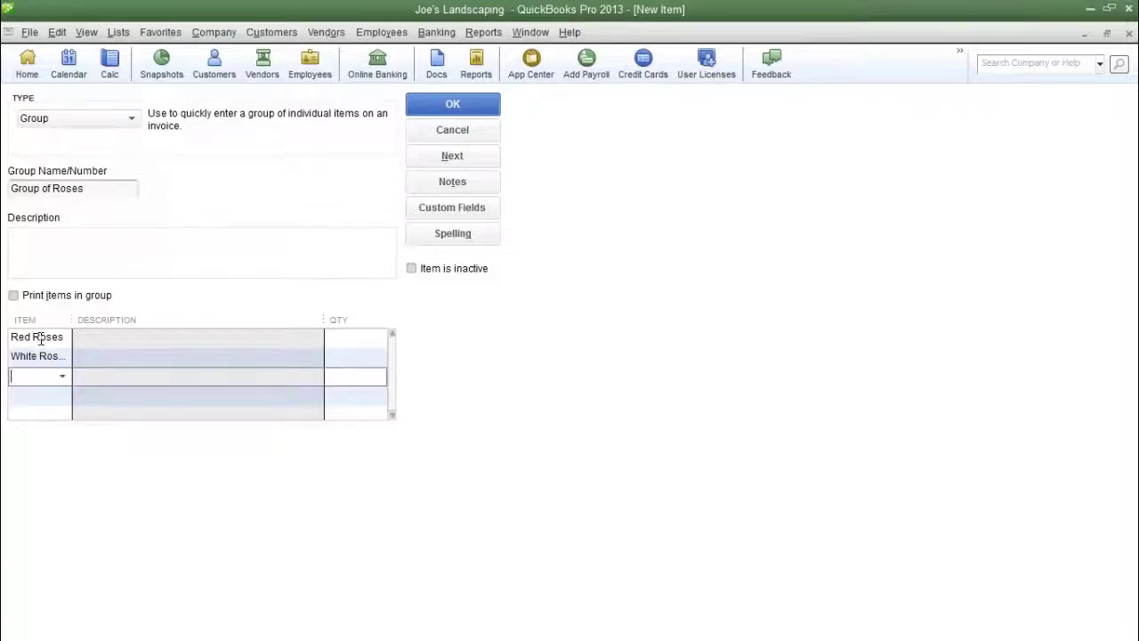
pyautogui.write('Pink Ro...')
# Step: Save the Group of Roses item and close the Item List
pyautogui.click(424, 106)
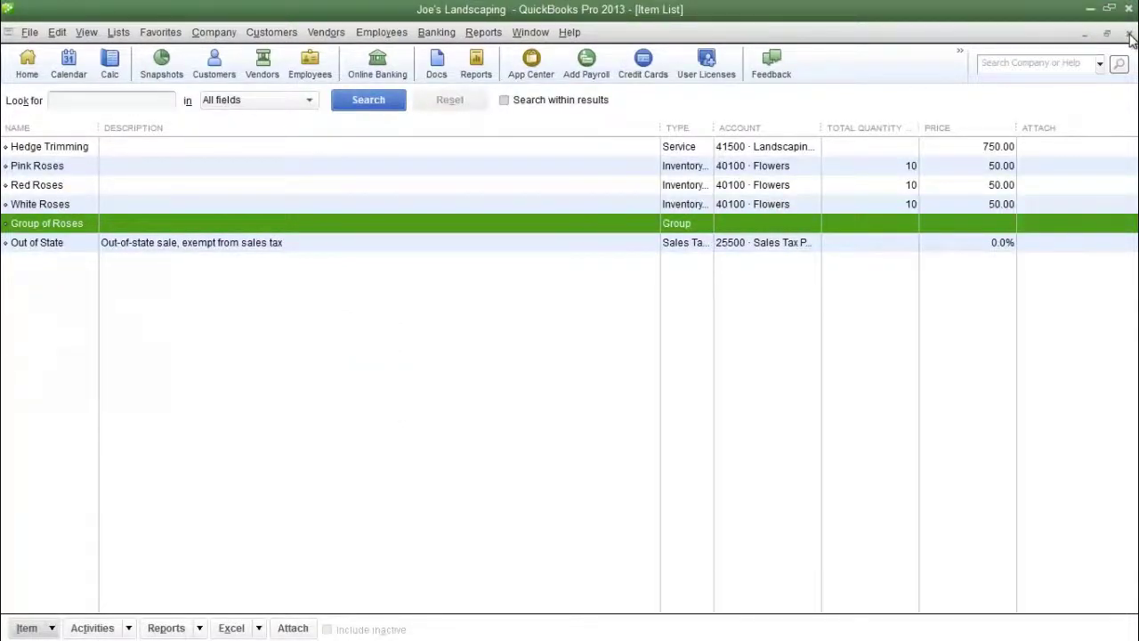
pyautogui.click(1128, 34)
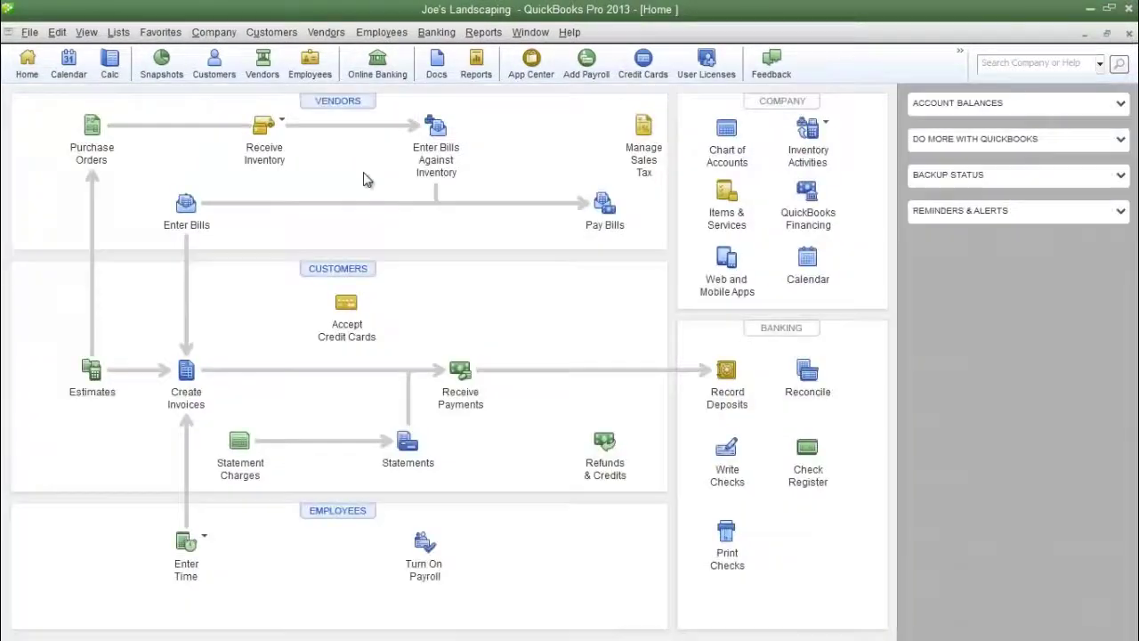
pyautogui.click(187, 391)
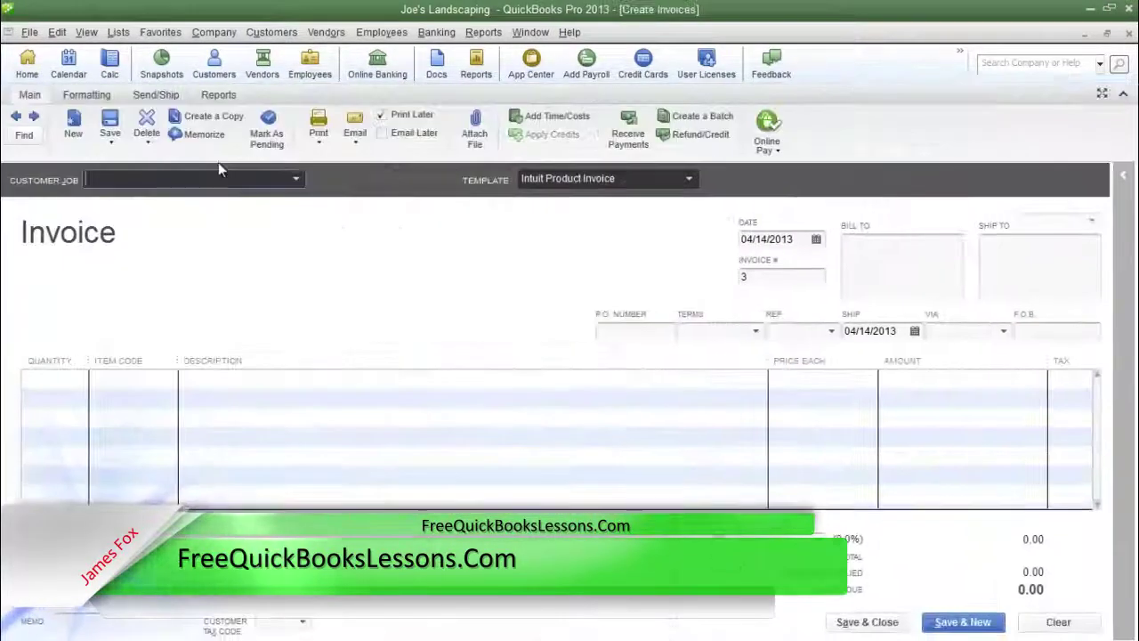
# Step: Bill Huey Company for the Group of Roses item on invoice 3
pyautogui.click(219, 178)
pyautogui.write('Huey Company')
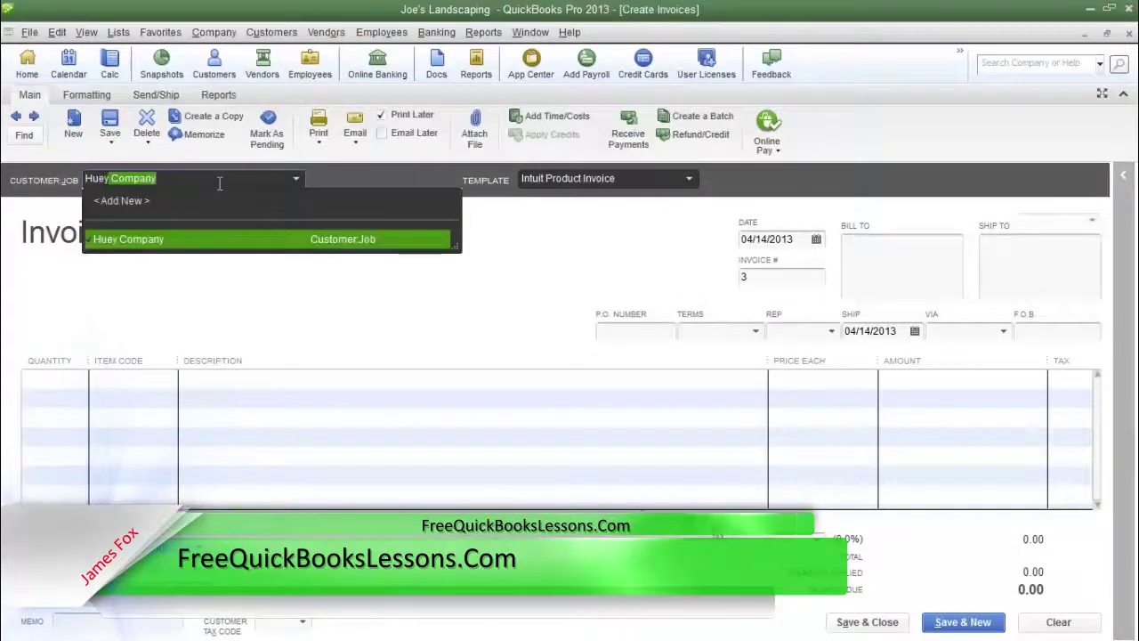
pyautogui.press('Tab')
pyautogui.click(111, 378)
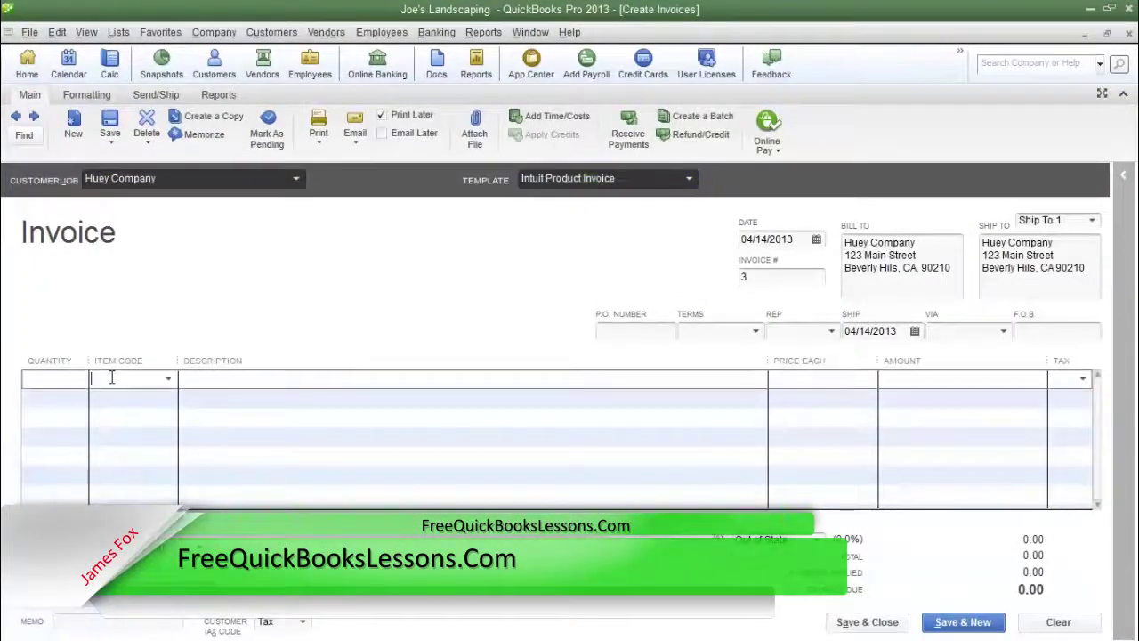
pyautogui.write('Group of Roses')
pyautogui.press('Tab')
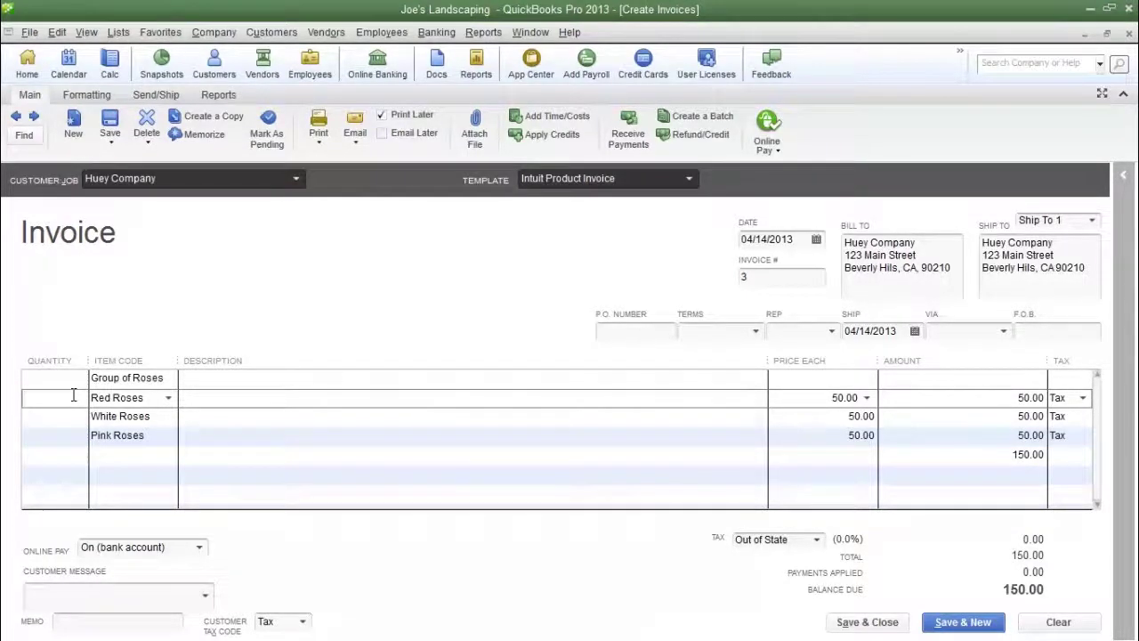
# Step: Set the Red, White and Pink Roses quantities to 10 each (1,500.00), then close the invoice
pyautogui.click(73, 395)
pyautogui.write('10')
pyautogui.press('Down')
pyautogui.write('1')
pyautogui.press('Down')
pyautogui.write('10')
pyautogui.press('Tab')
pyautogui.hotkey('shift', 'Tab')
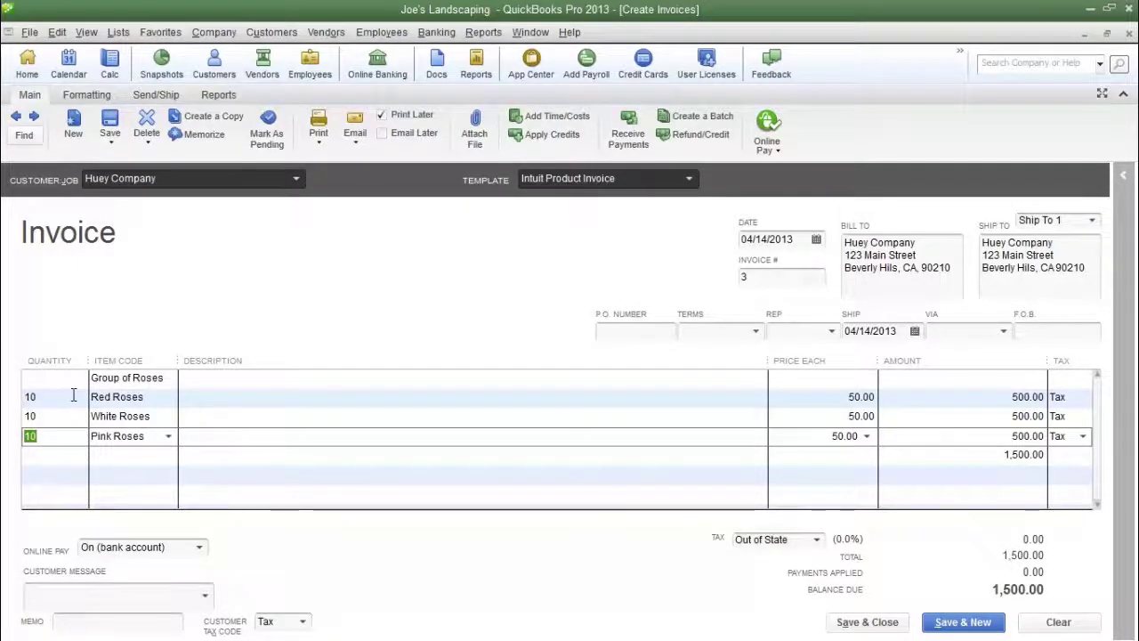
pyautogui.press('Up')
pyautogui.press('Up')
pyautogui.press('Up')
pyautogui.press('Down')
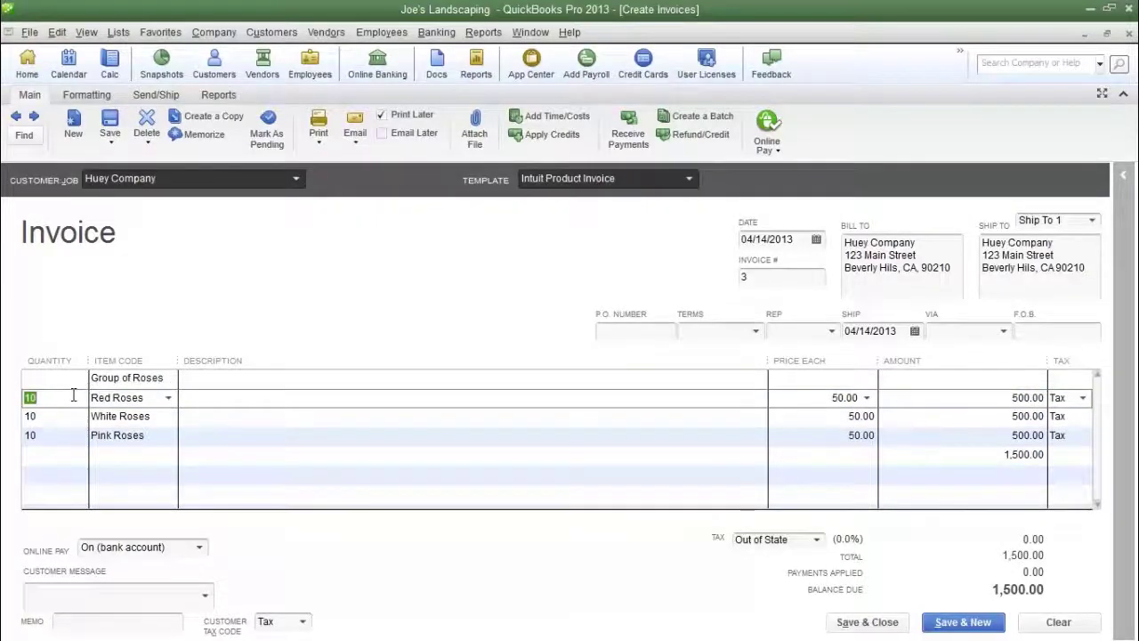
pyautogui.click(1129, 34)
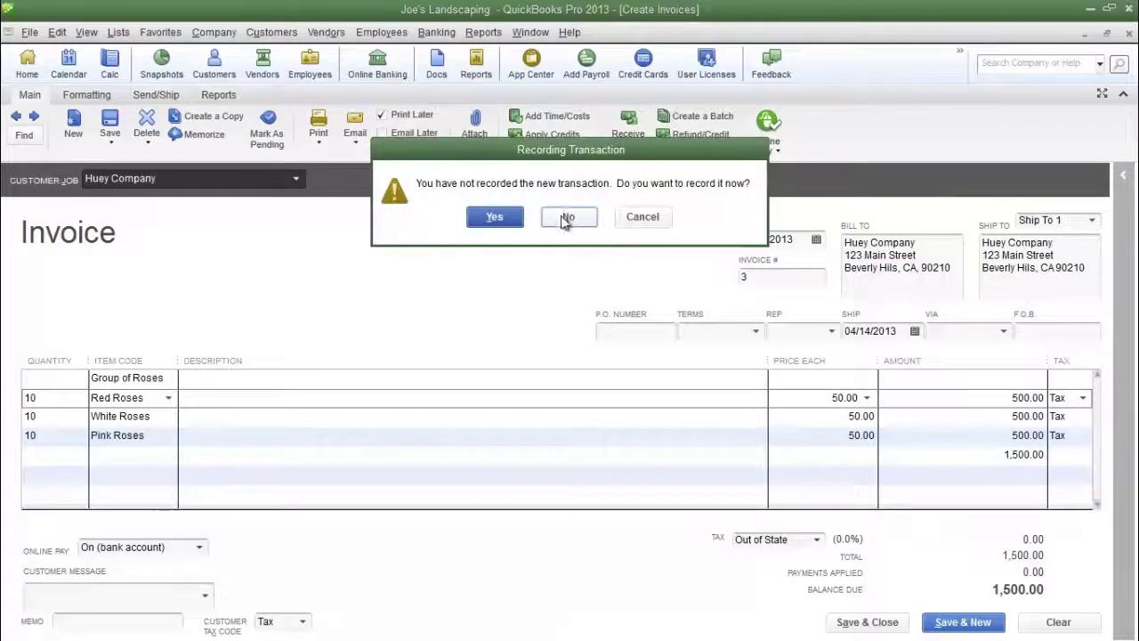
# Step: Discard the invoice and open Group of Roses from the Item List for editing
pyautogui.click(567, 218)
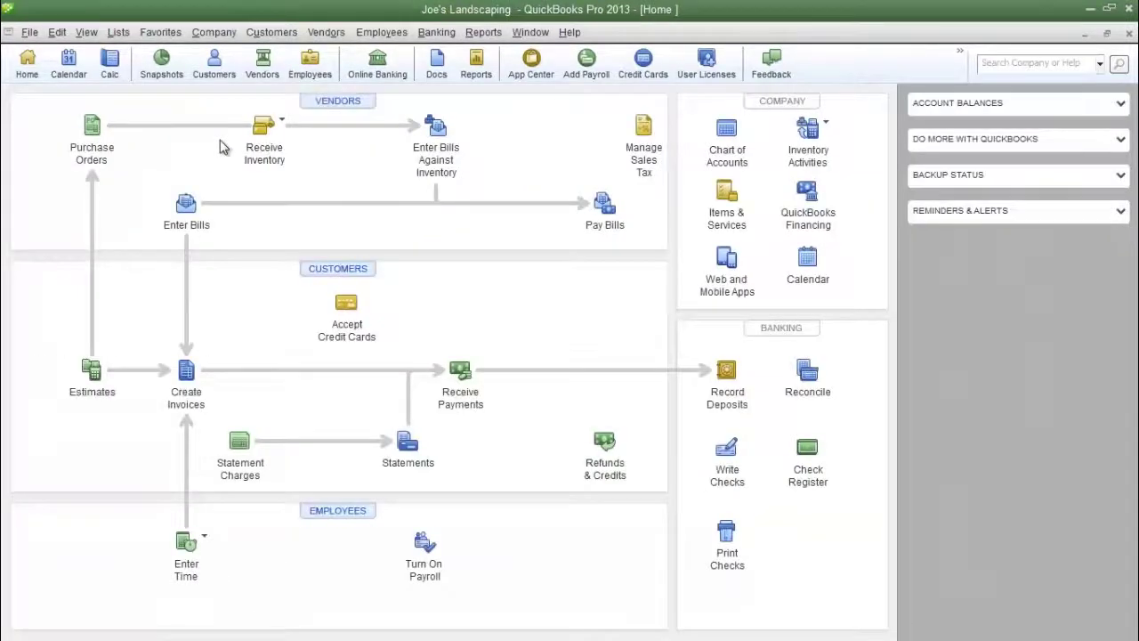
pyautogui.click(119, 33)
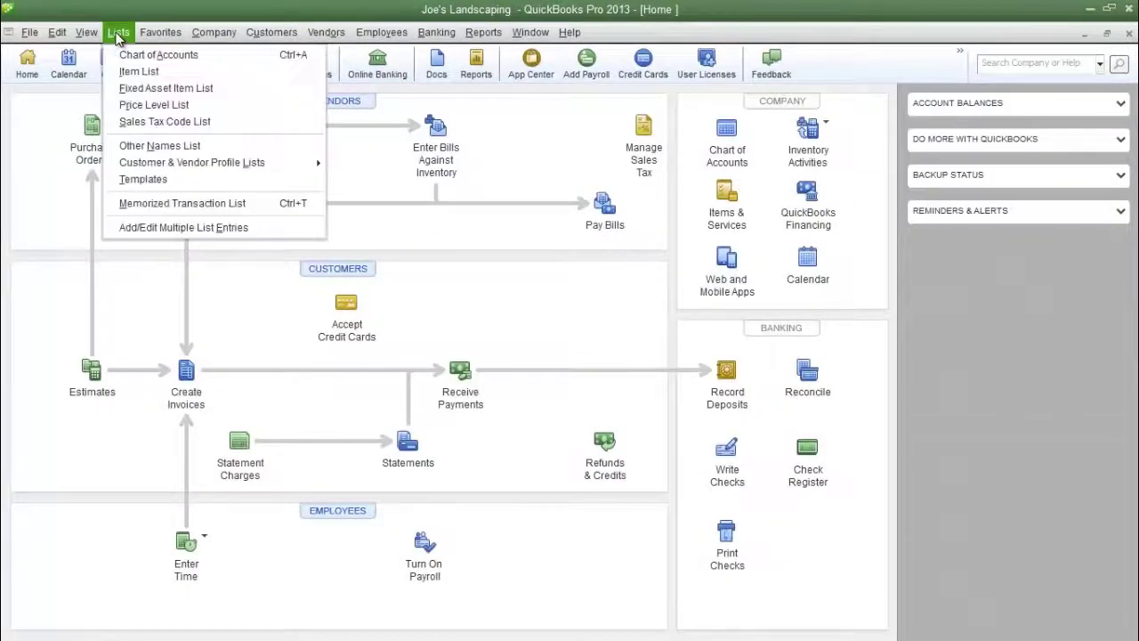
pyautogui.click(137, 72)
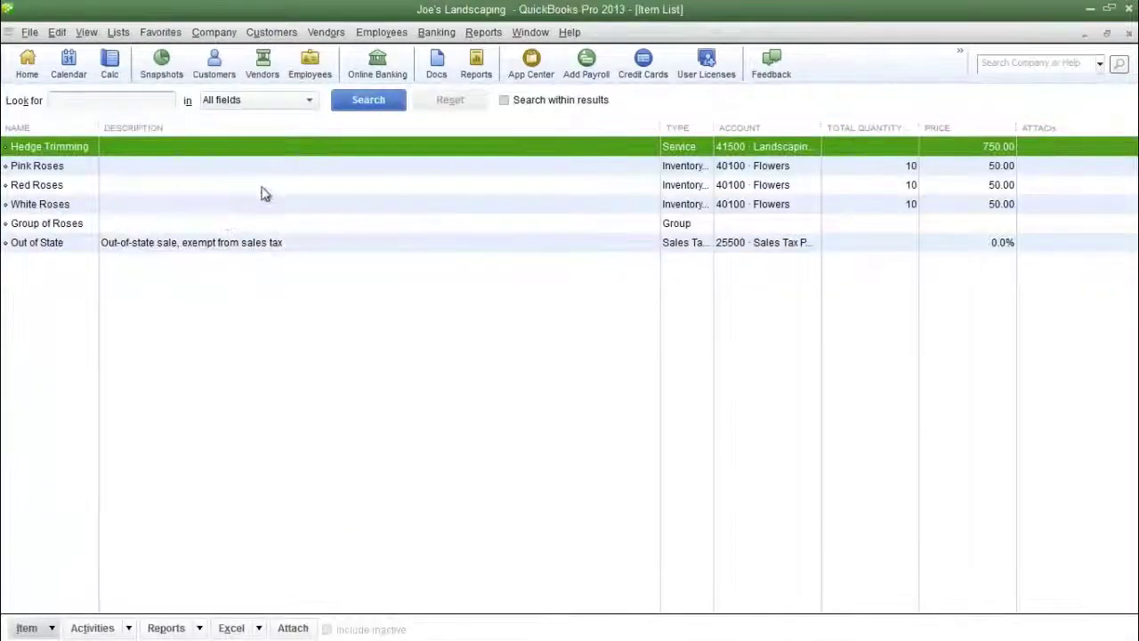
pyautogui.doubleClick(188, 224)
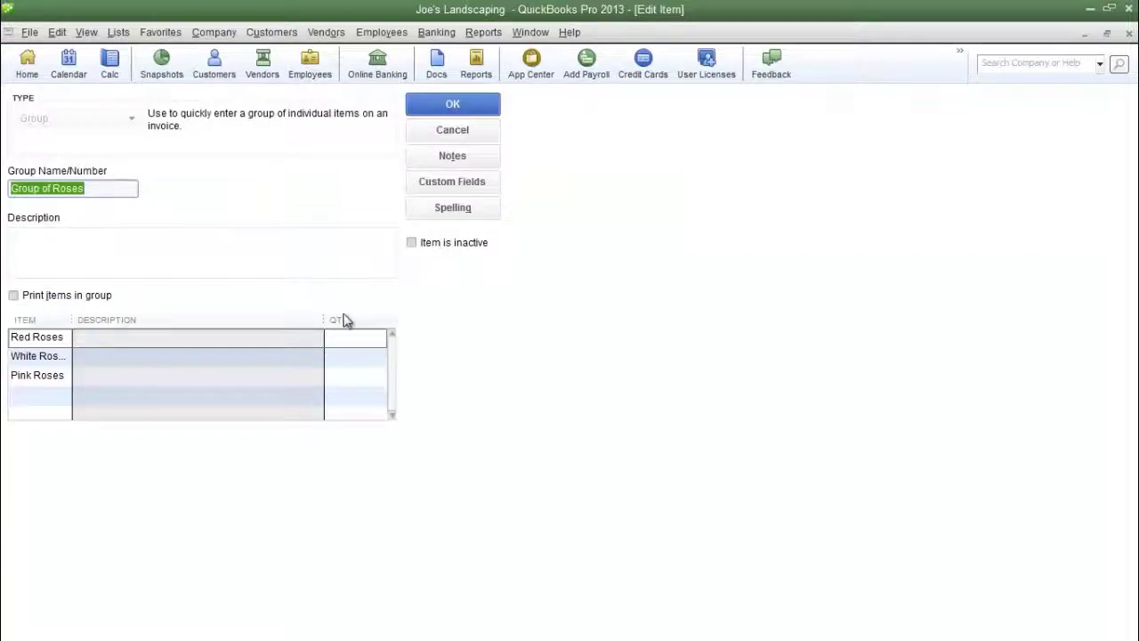
# Step: Give Red, White and Pink Roses a group quantity of 10 each and save
pyautogui.click(345, 343)
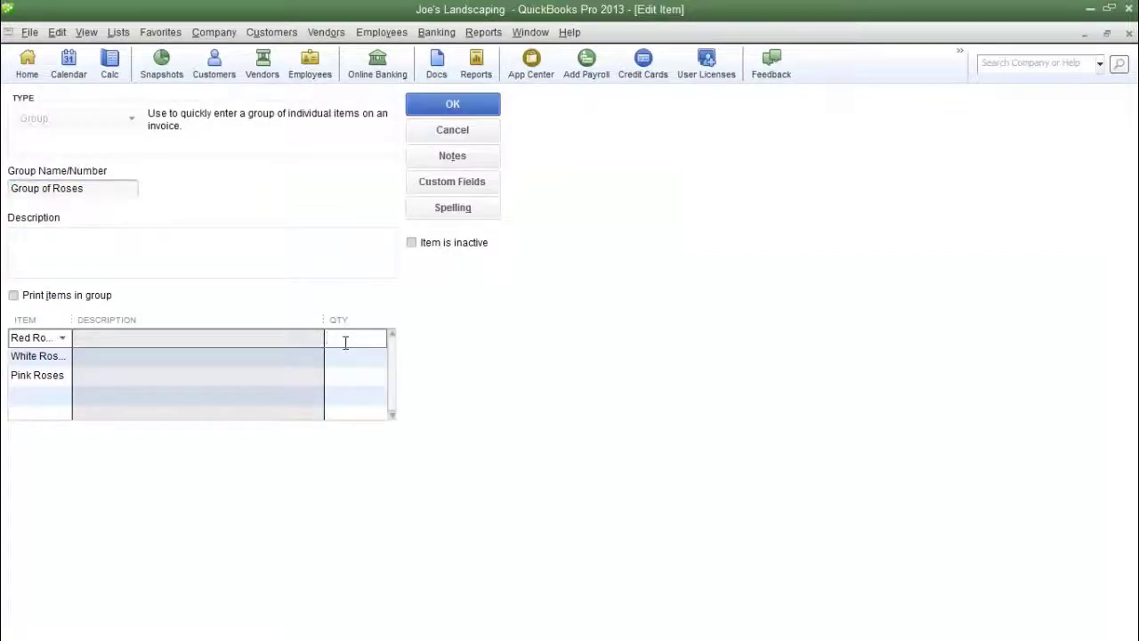
pyautogui.press('Down')
pyautogui.write('10')
pyautogui.press('Down')
pyautogui.write('10')
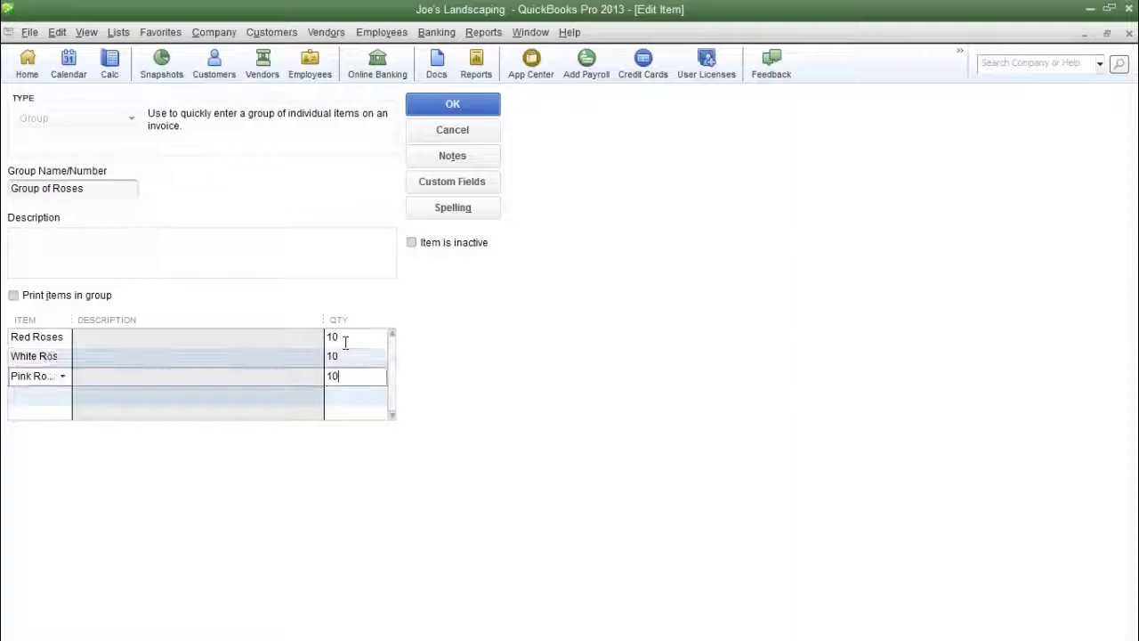
pyautogui.click(454, 105)
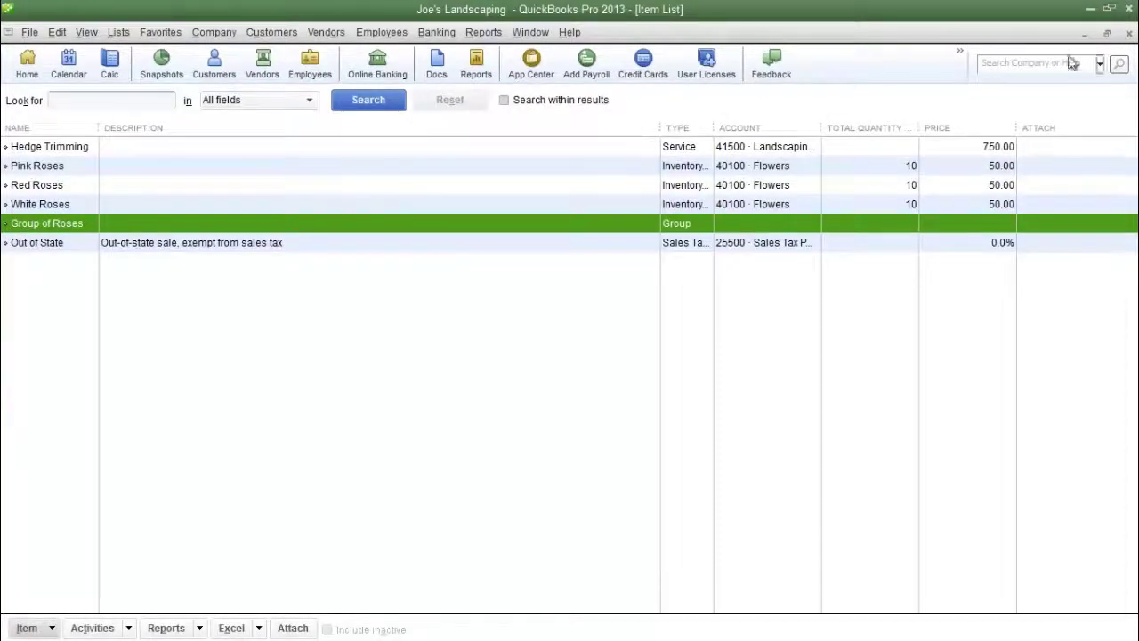
# Step: Close the Item List and start a Huey Company invoice with Group of Roses, auto-filling 10 per rose
pyautogui.click(1129, 34)
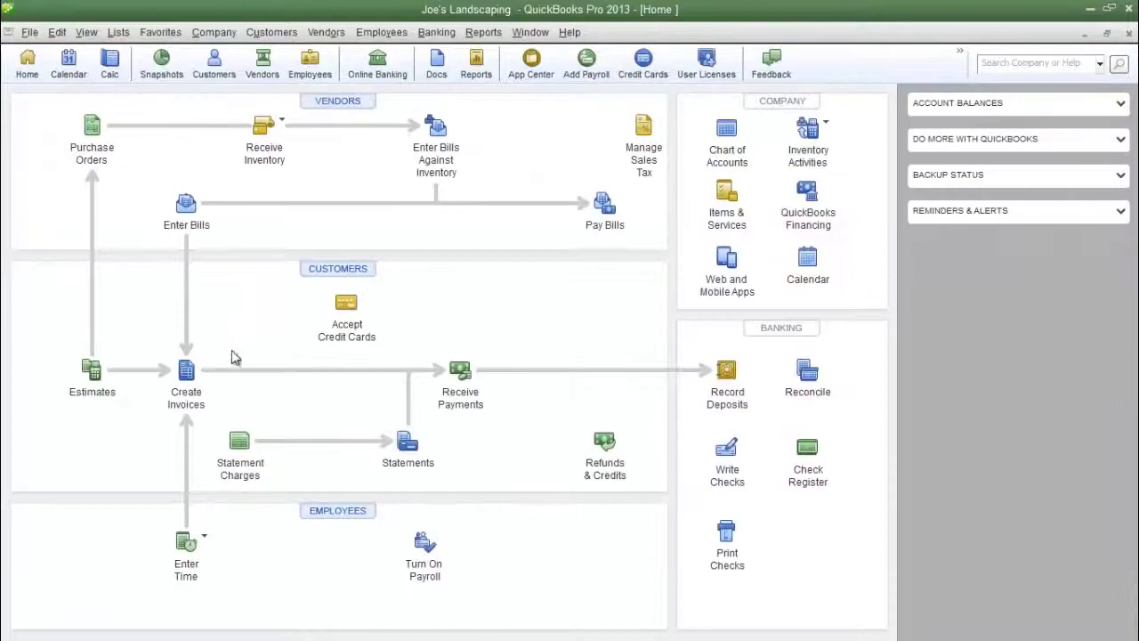
pyautogui.click(187, 396)
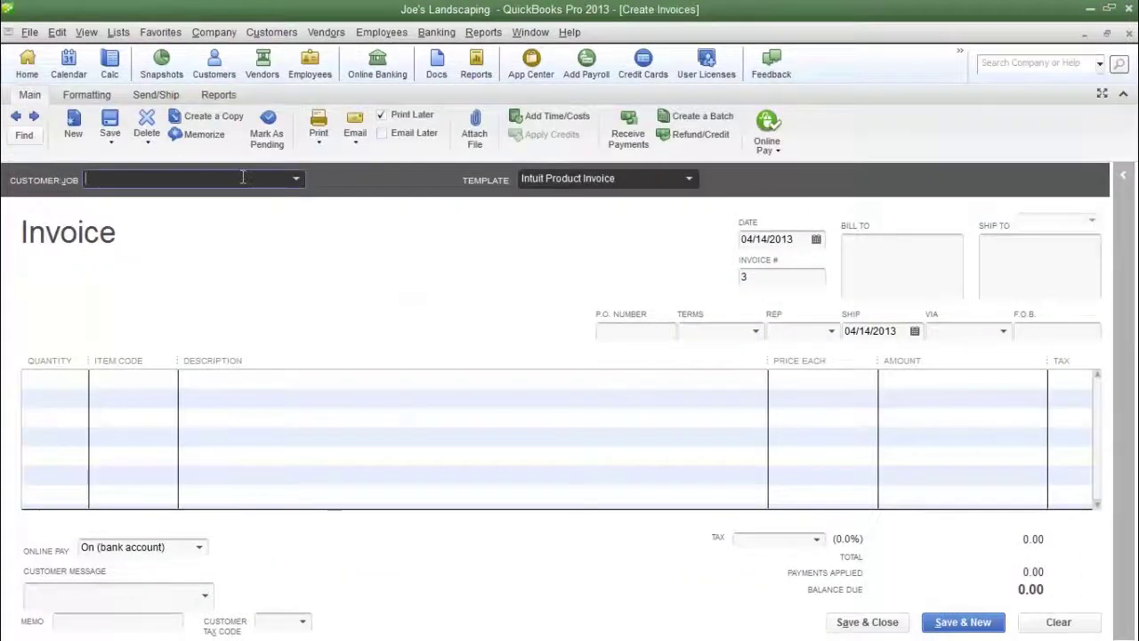
pyautogui.write('Huey Company')
pyautogui.press('Tab')
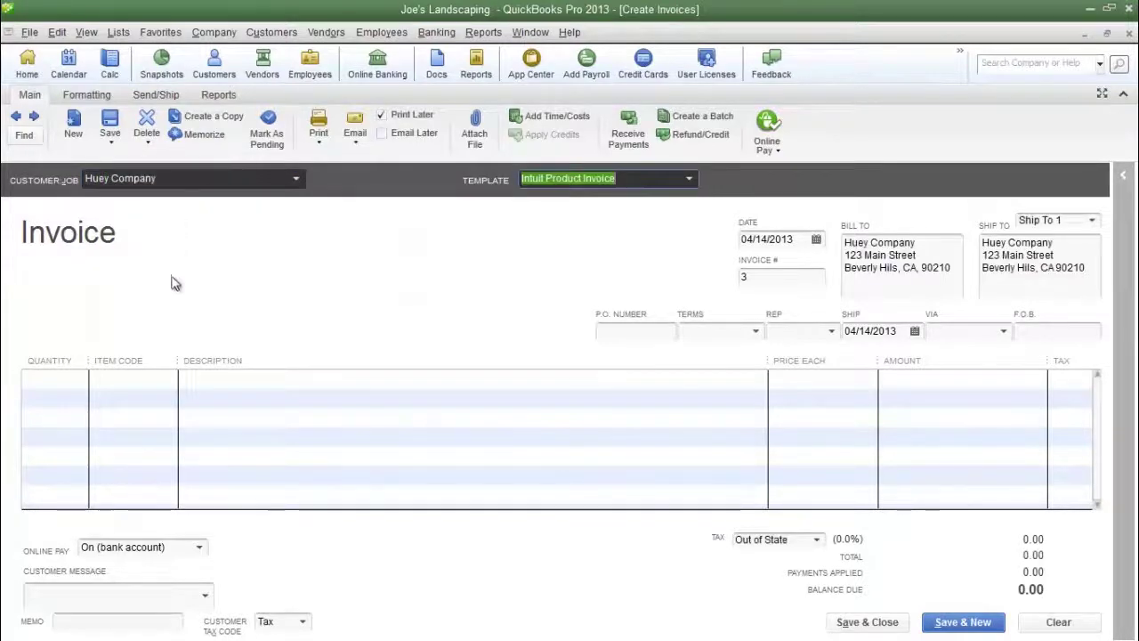
pyautogui.click(117, 378)
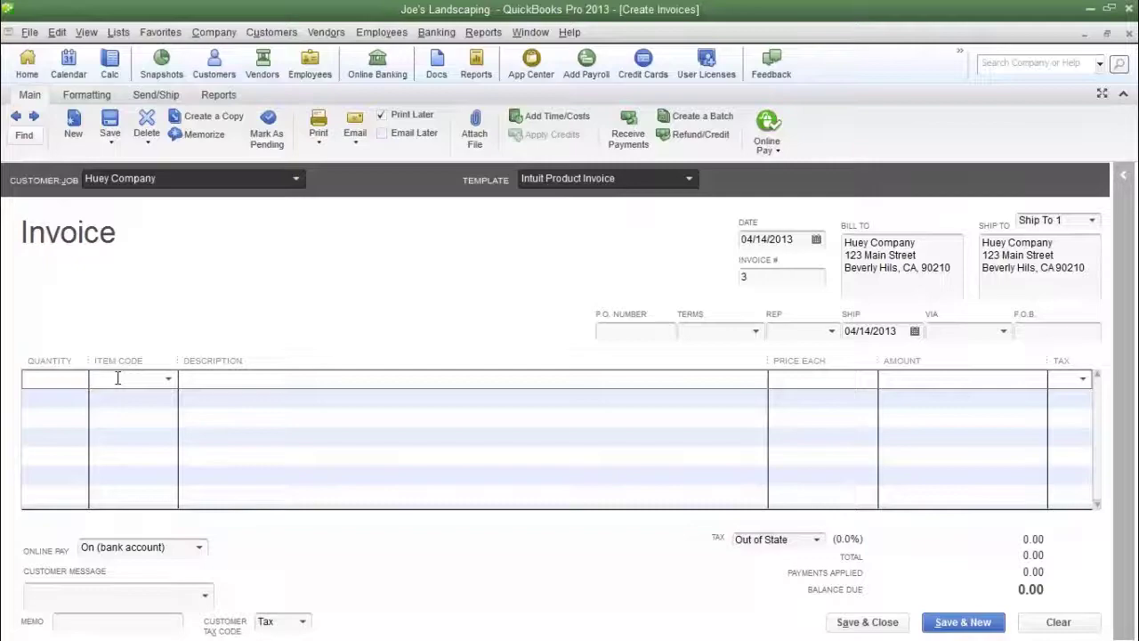
pyautogui.write('Group of Roses')
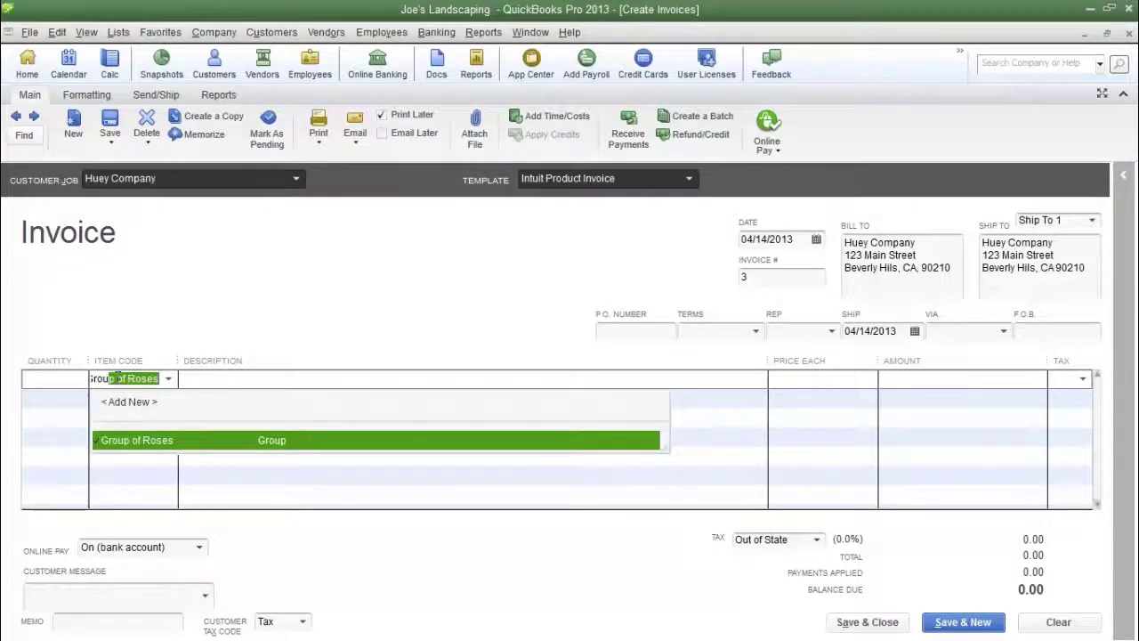
pyautogui.press('Return')
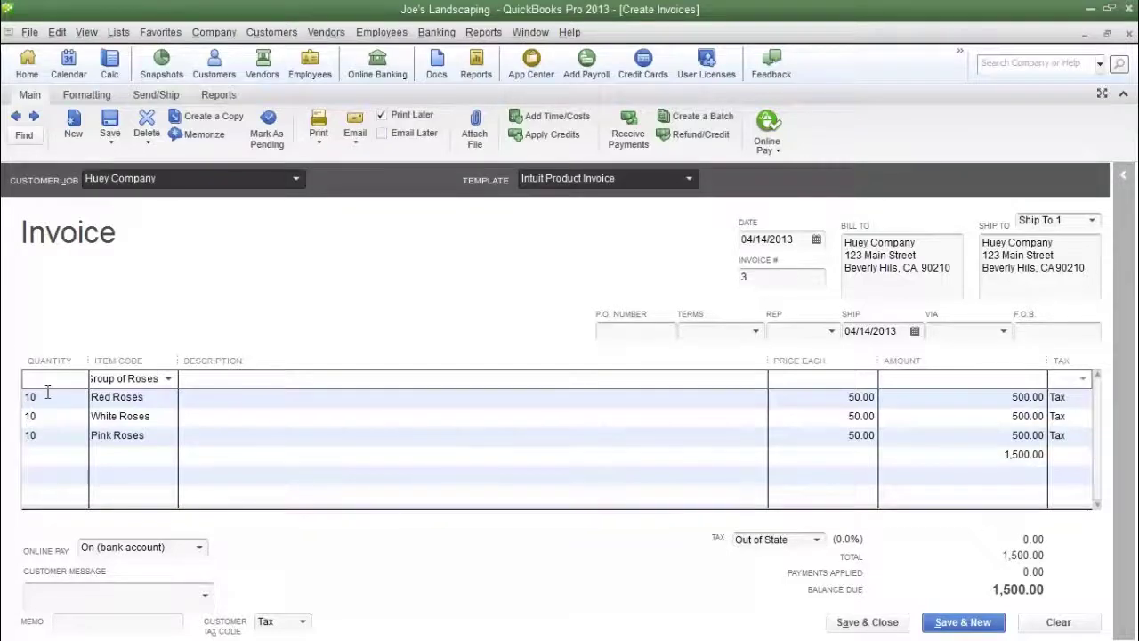
# Step: Change the rose line quantities on the invoice to 2 each
pyautogui.click(46, 397)
pyautogui.press('BackSpace')
pyautogui.write('2')
pyautogui.press('Down')
pyautogui.write('2')
pyautogui.press('Down')
pyautogui.write('2')
pyautogui.click(46, 397)
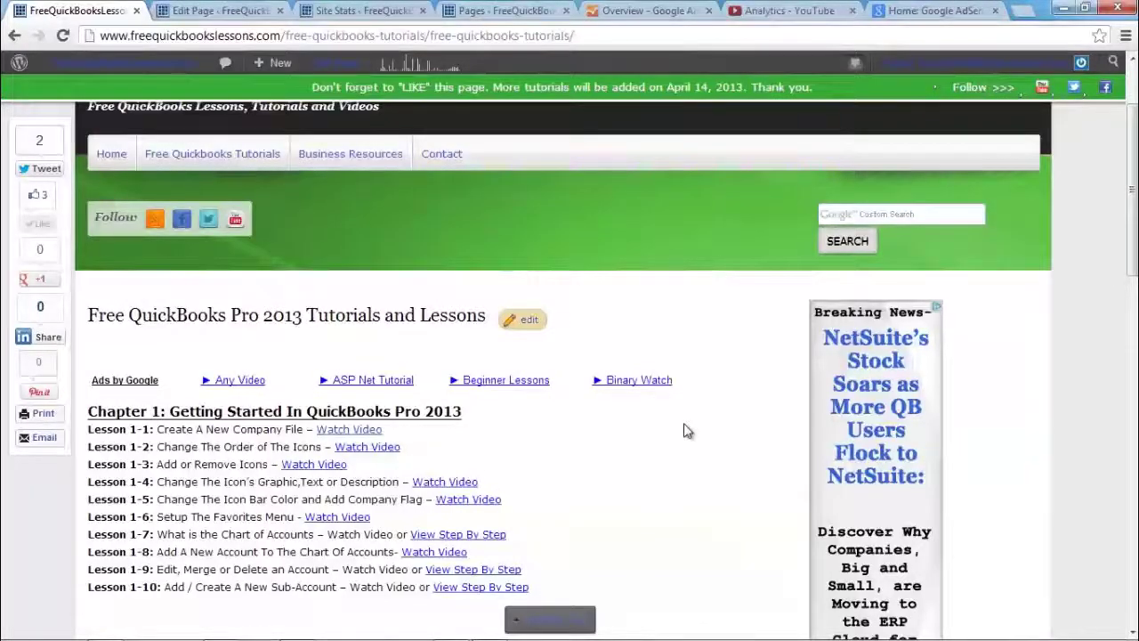
# Step: Show the free QuickBooks tutorials web page, then return to the Huey invoice totalling 300.00
pyautogui.moveTo(670, 433)
pyautogui.mouseDown()
pyautogui.moveTo(828, 224)
pyautogui.moveTo(816, 240)
pyautogui.mouseUp()
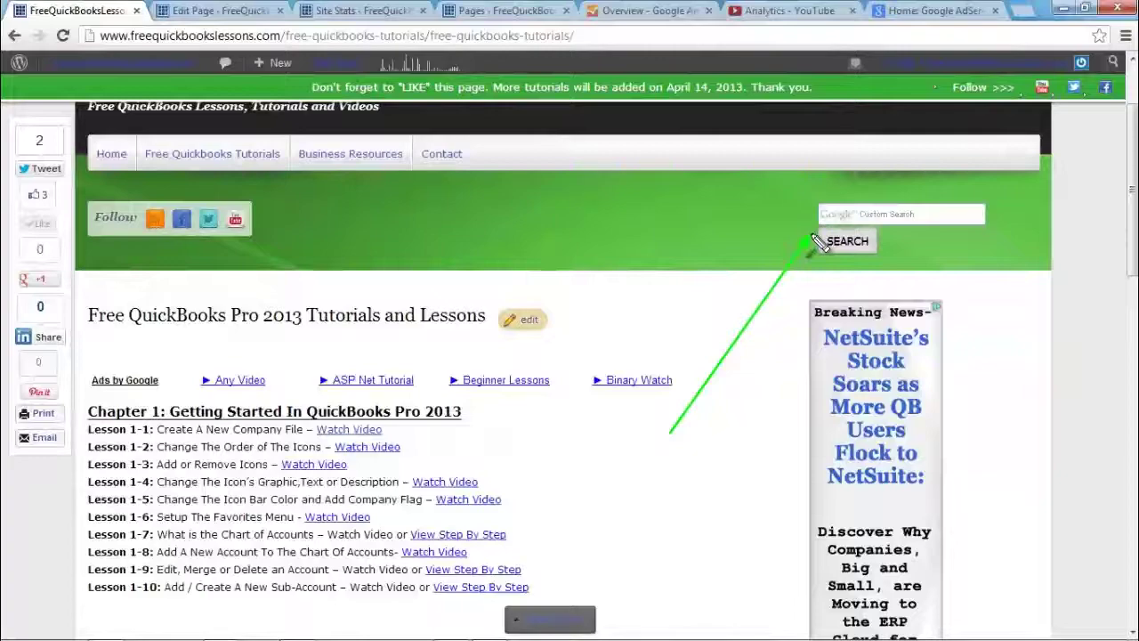
pyautogui.press('Escape')
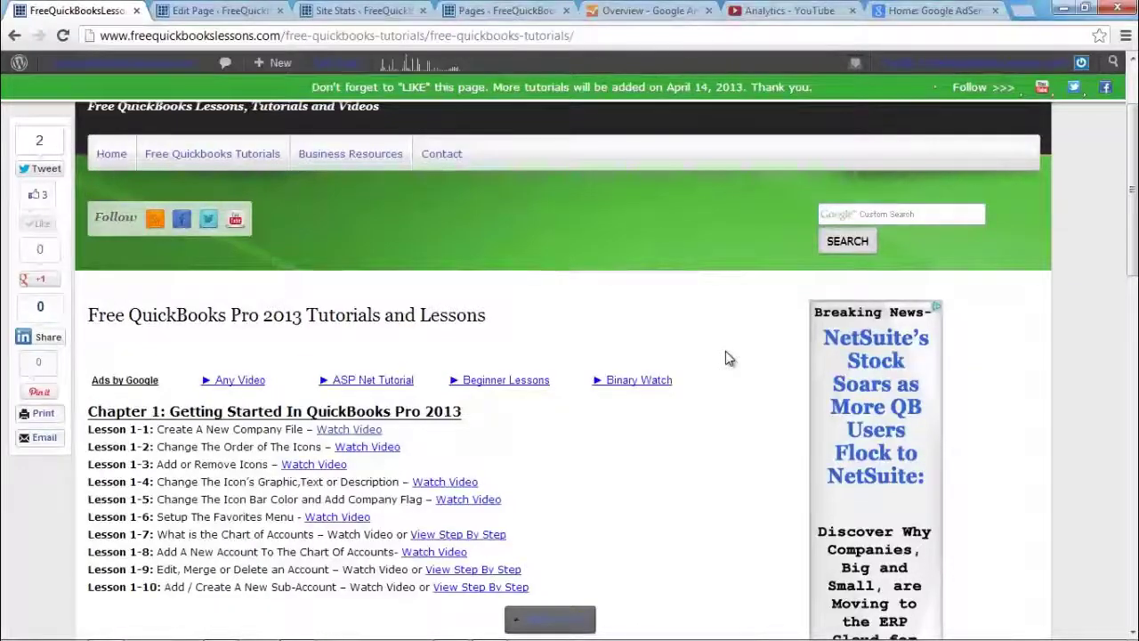
pyautogui.moveTo(1133, 211); pyautogui.dragTo(1132, 463)
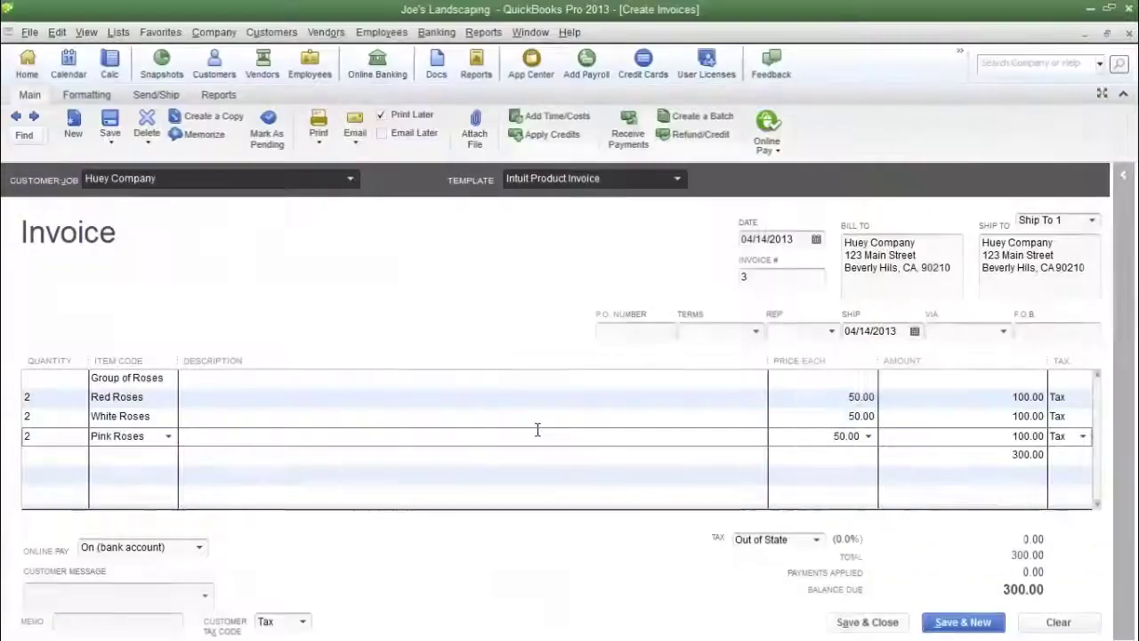
pyautogui.click(537, 430)
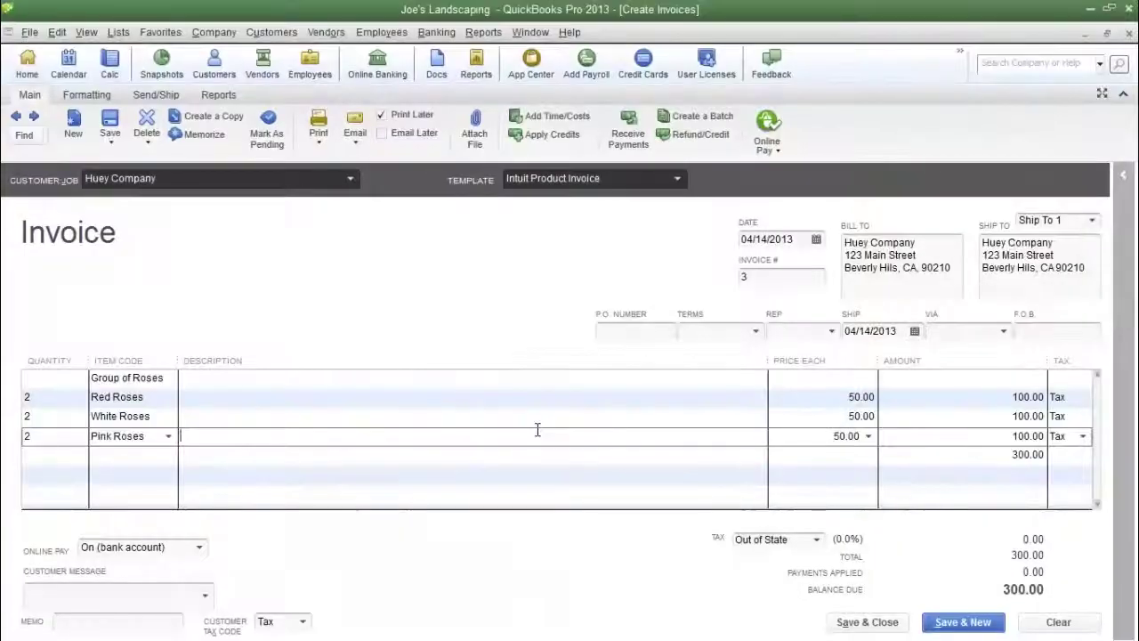